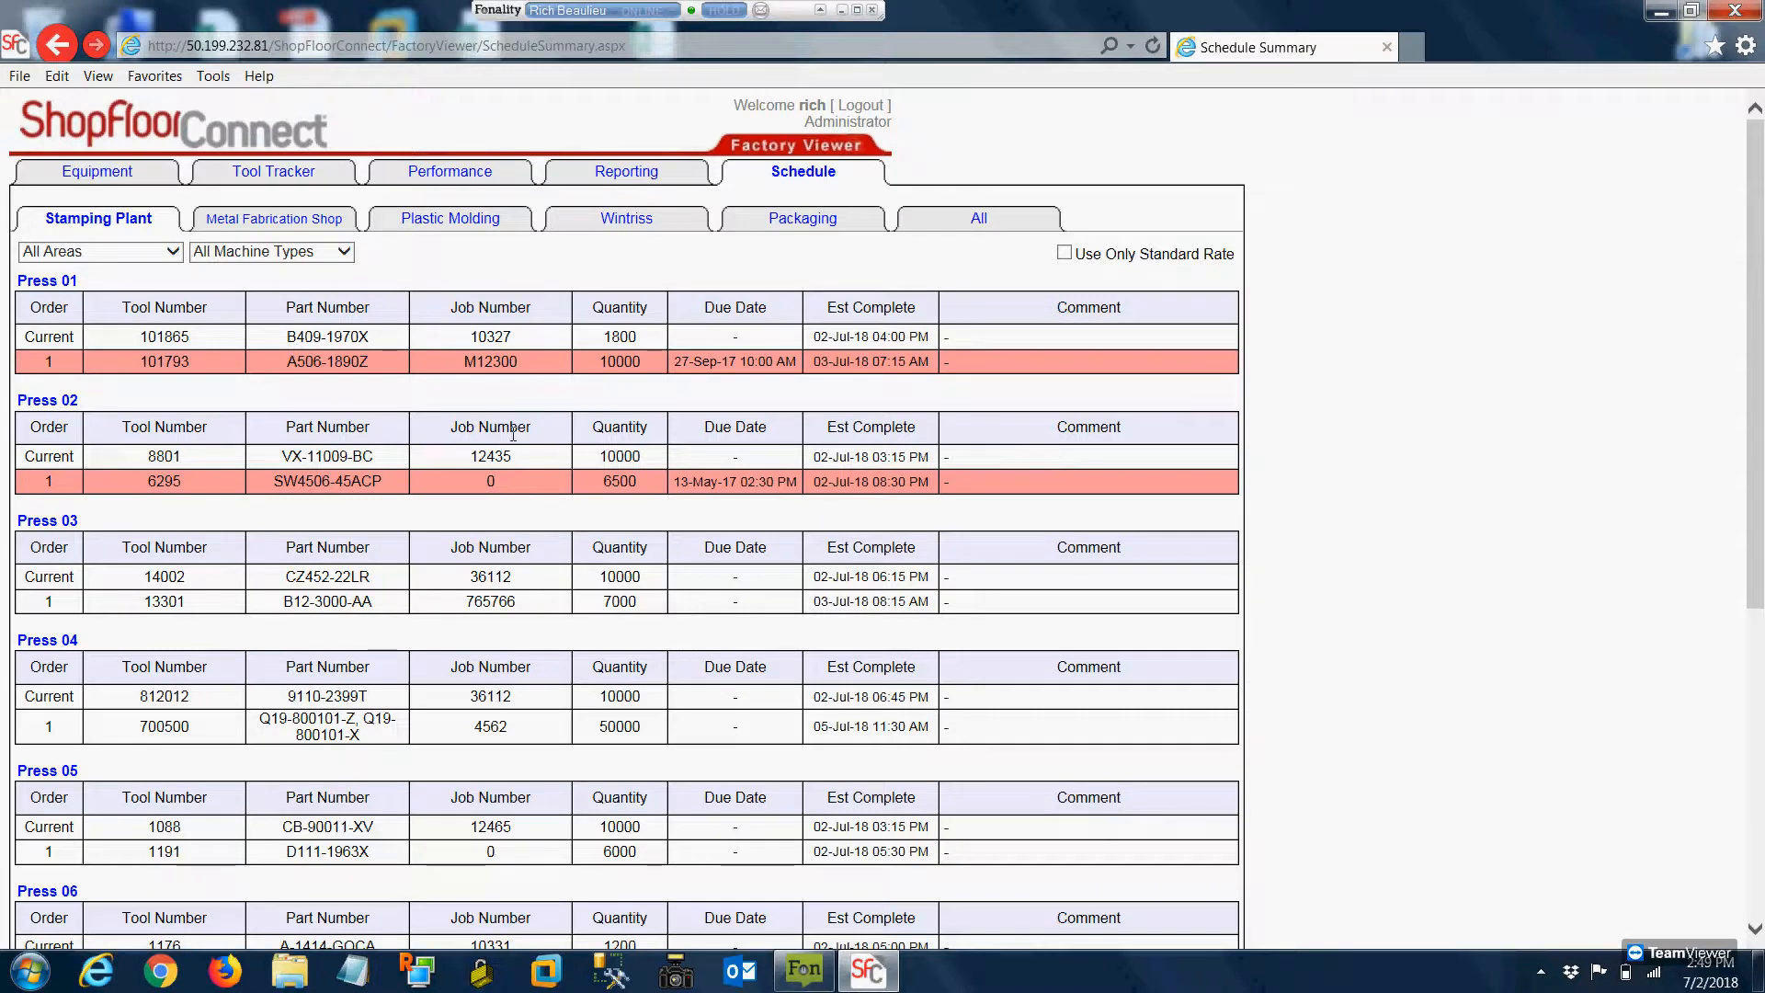
Reveal the page settings of the Stamping Plant schedule summary and set Schedule Rows to 3
scroll(282, 416, down, 3)
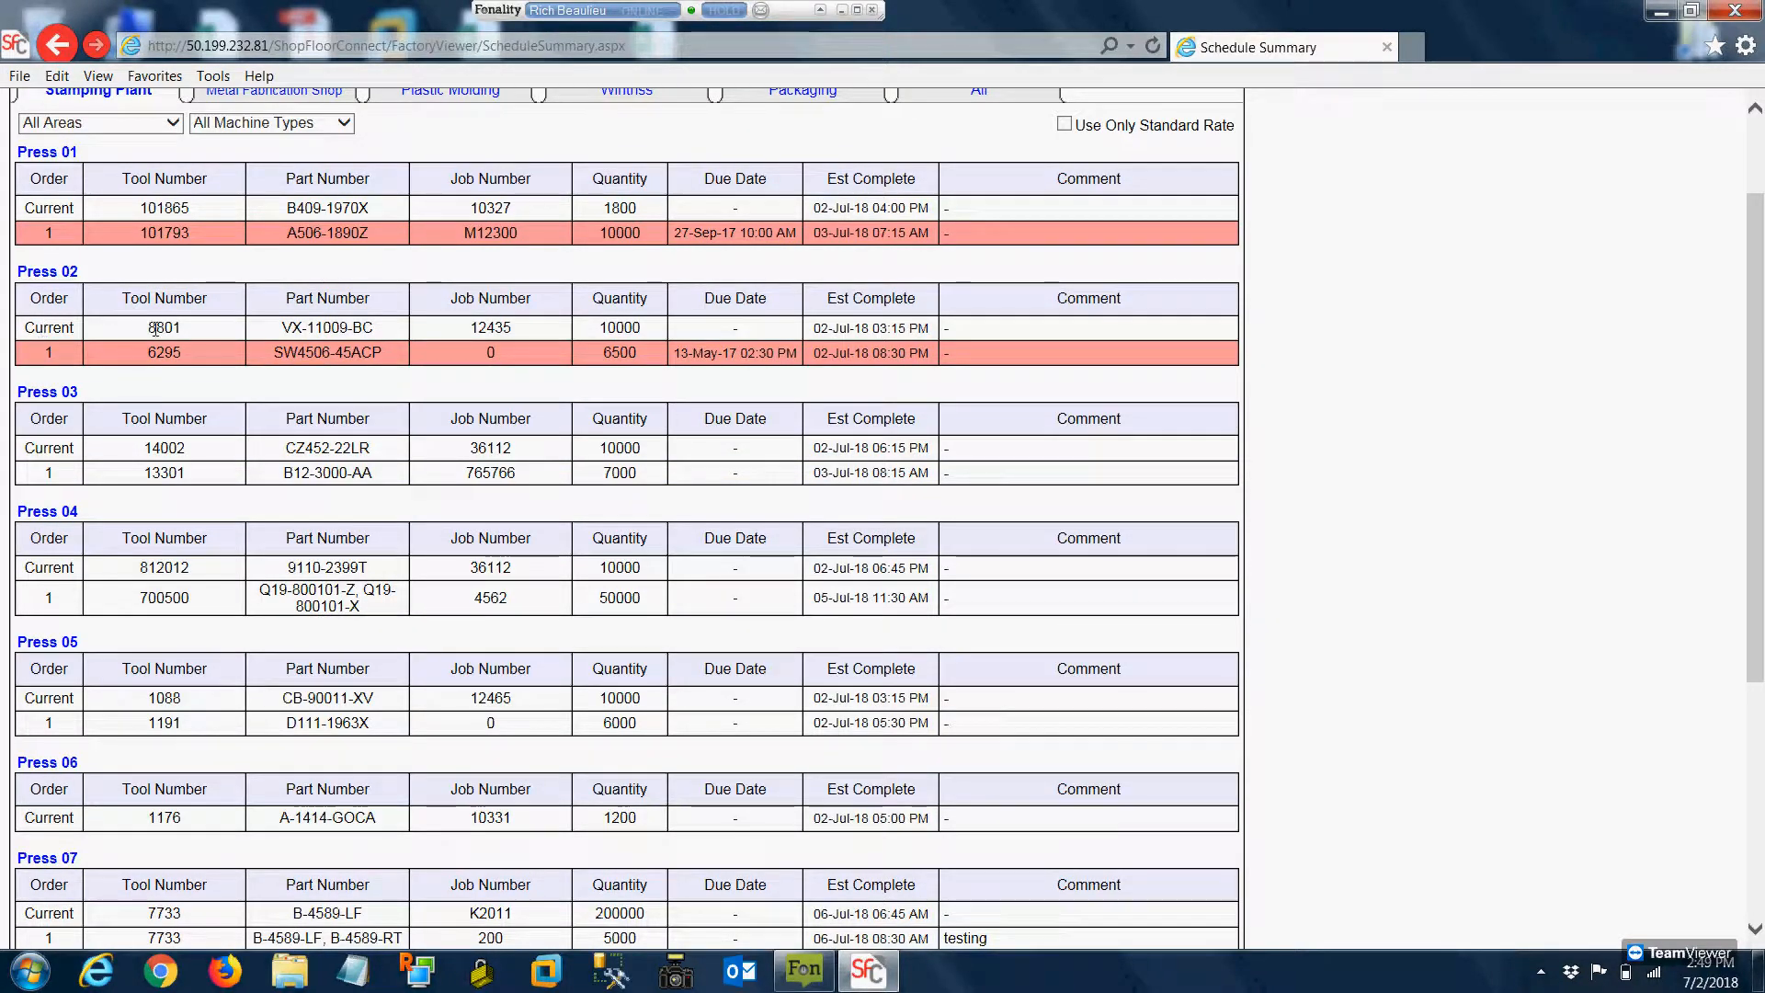
mouse_move(64, 357)
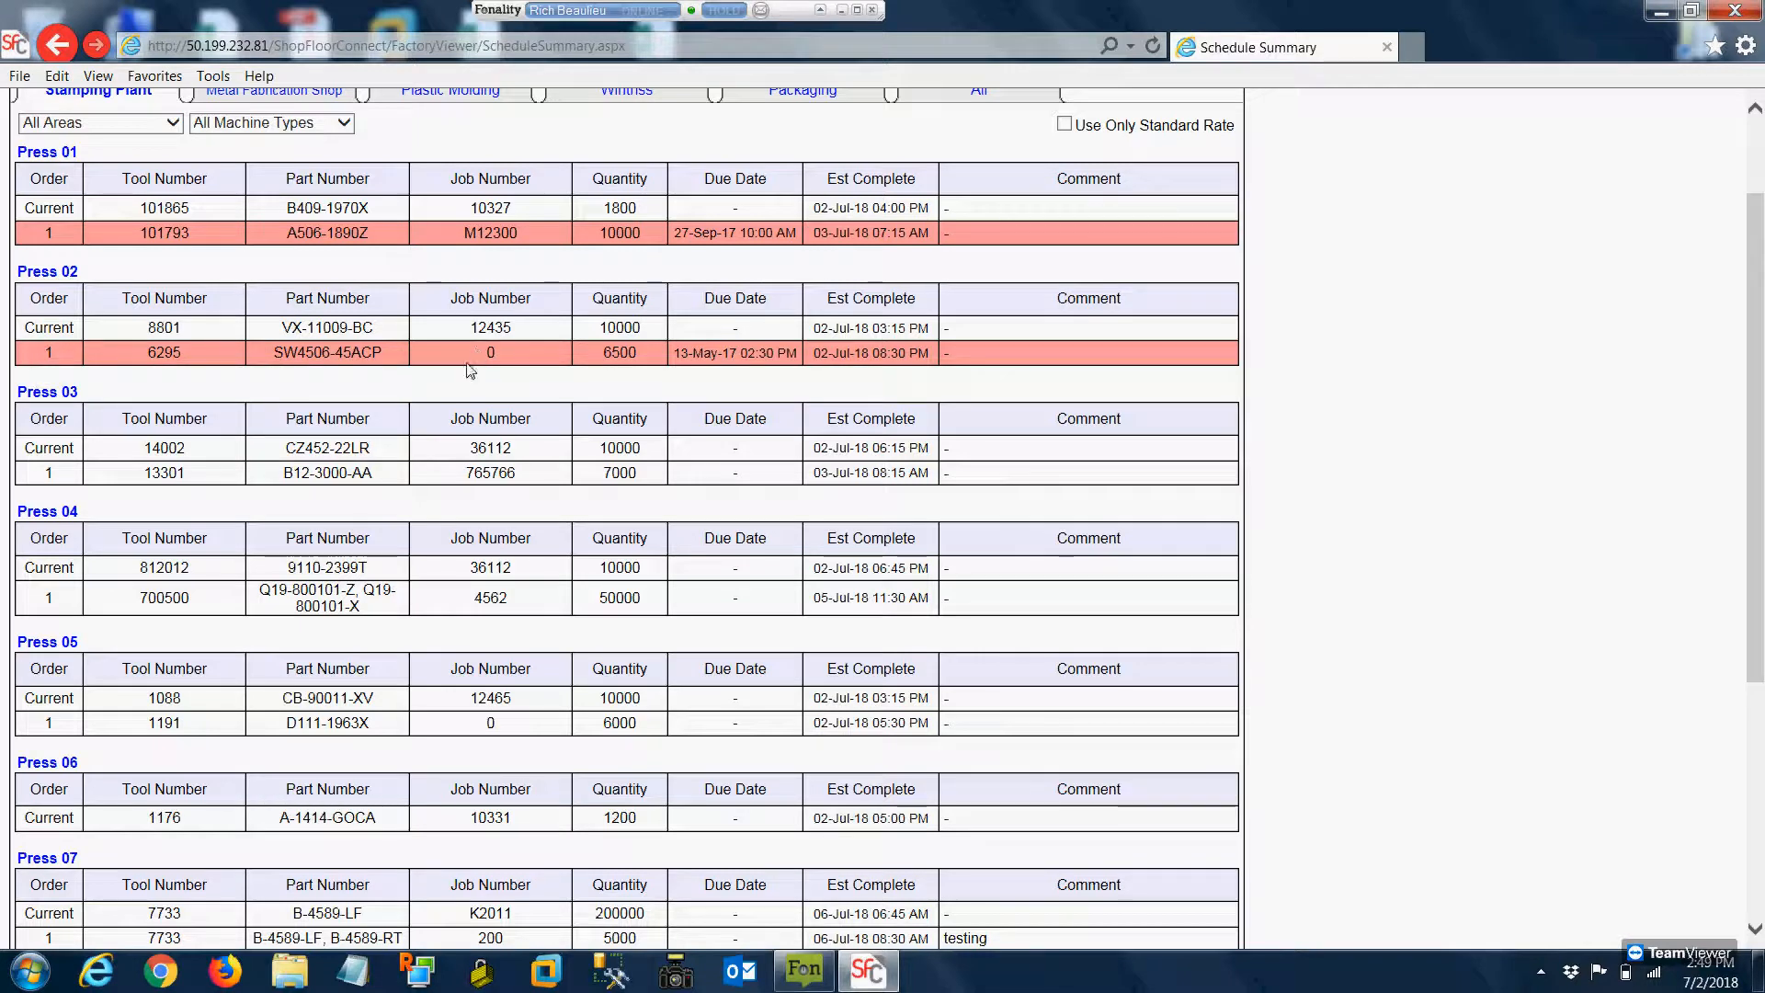
scroll(396, 448, down, 5)
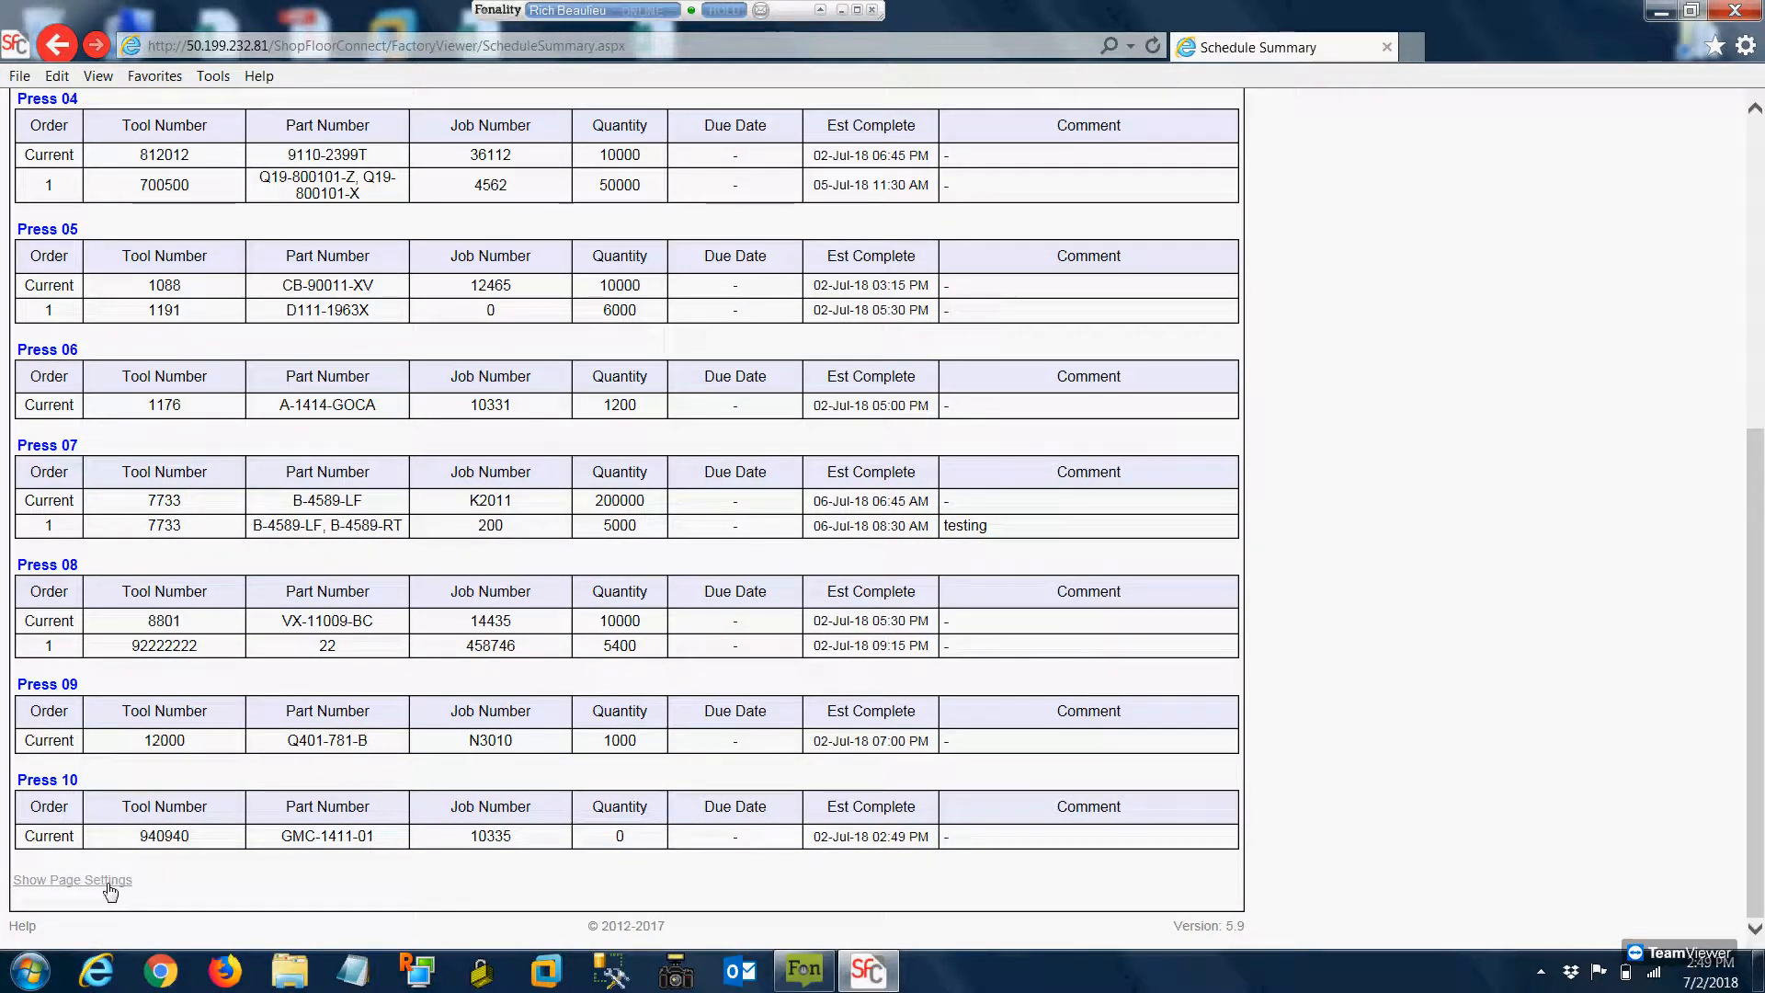
click(108, 885)
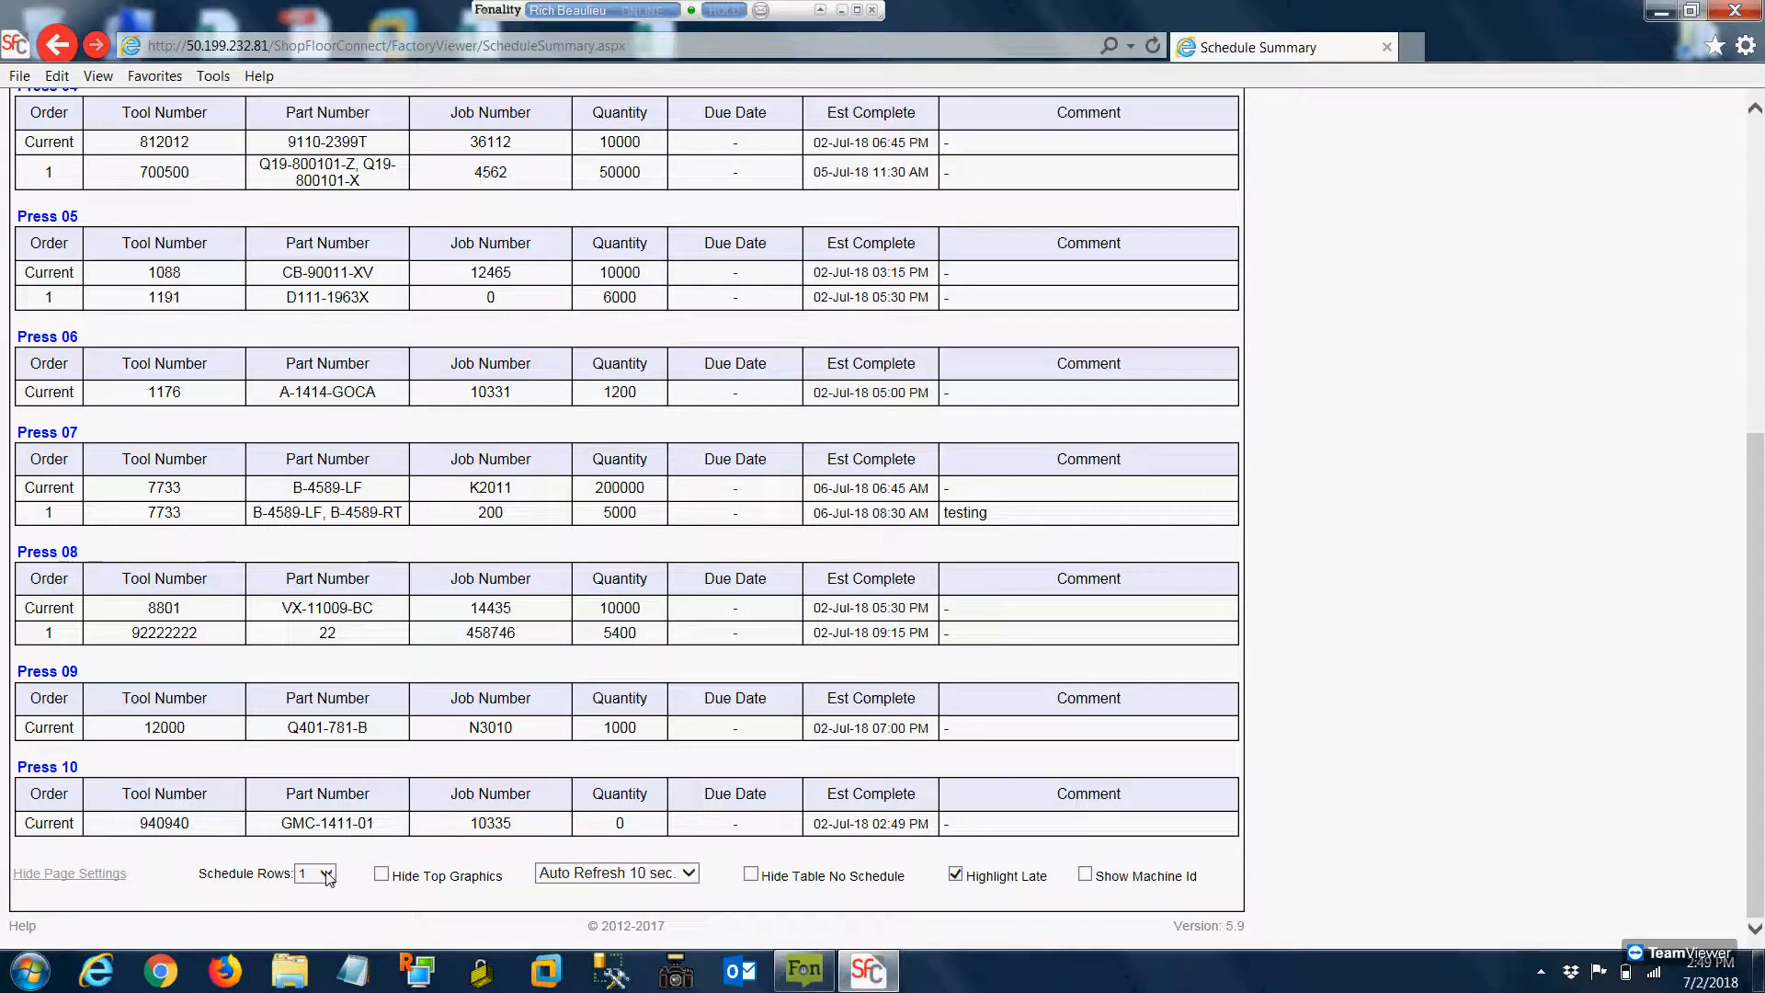
click(327, 876)
click(305, 889)
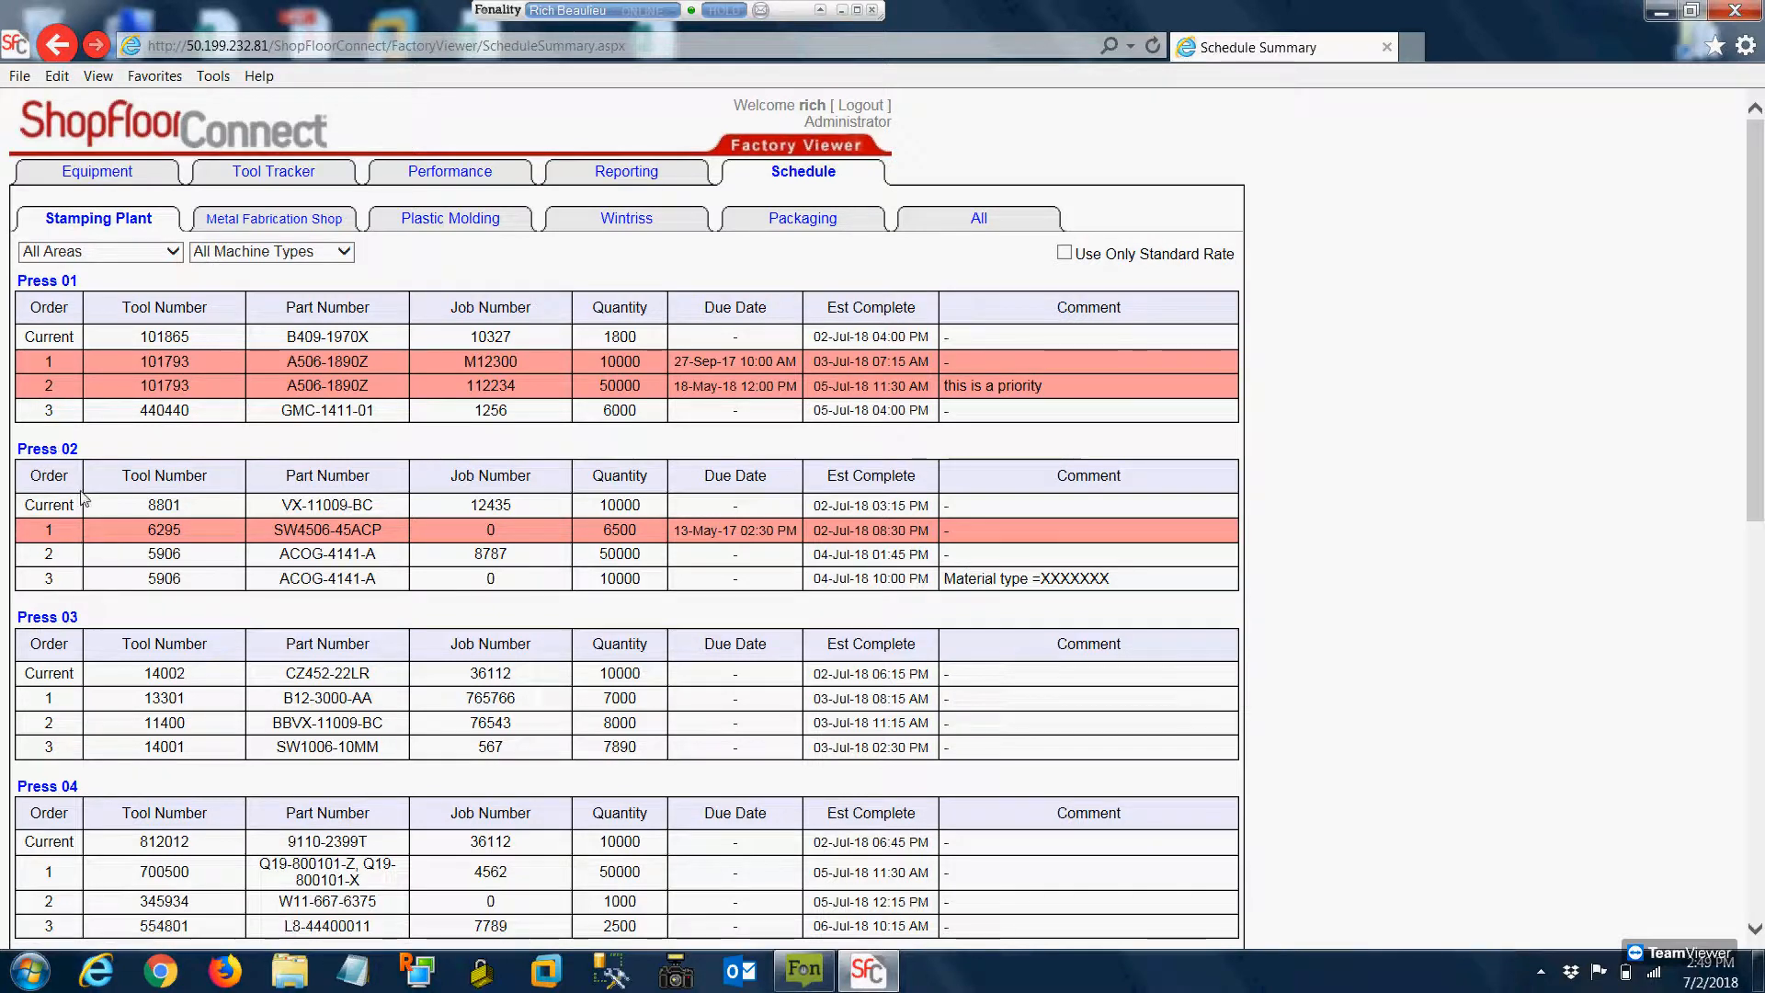
Hide the summary page's top graphics and turn on Hide Table No Schedule, leaving the auto-refresh interval at 10 sec
scroll(260, 662, down, 10)
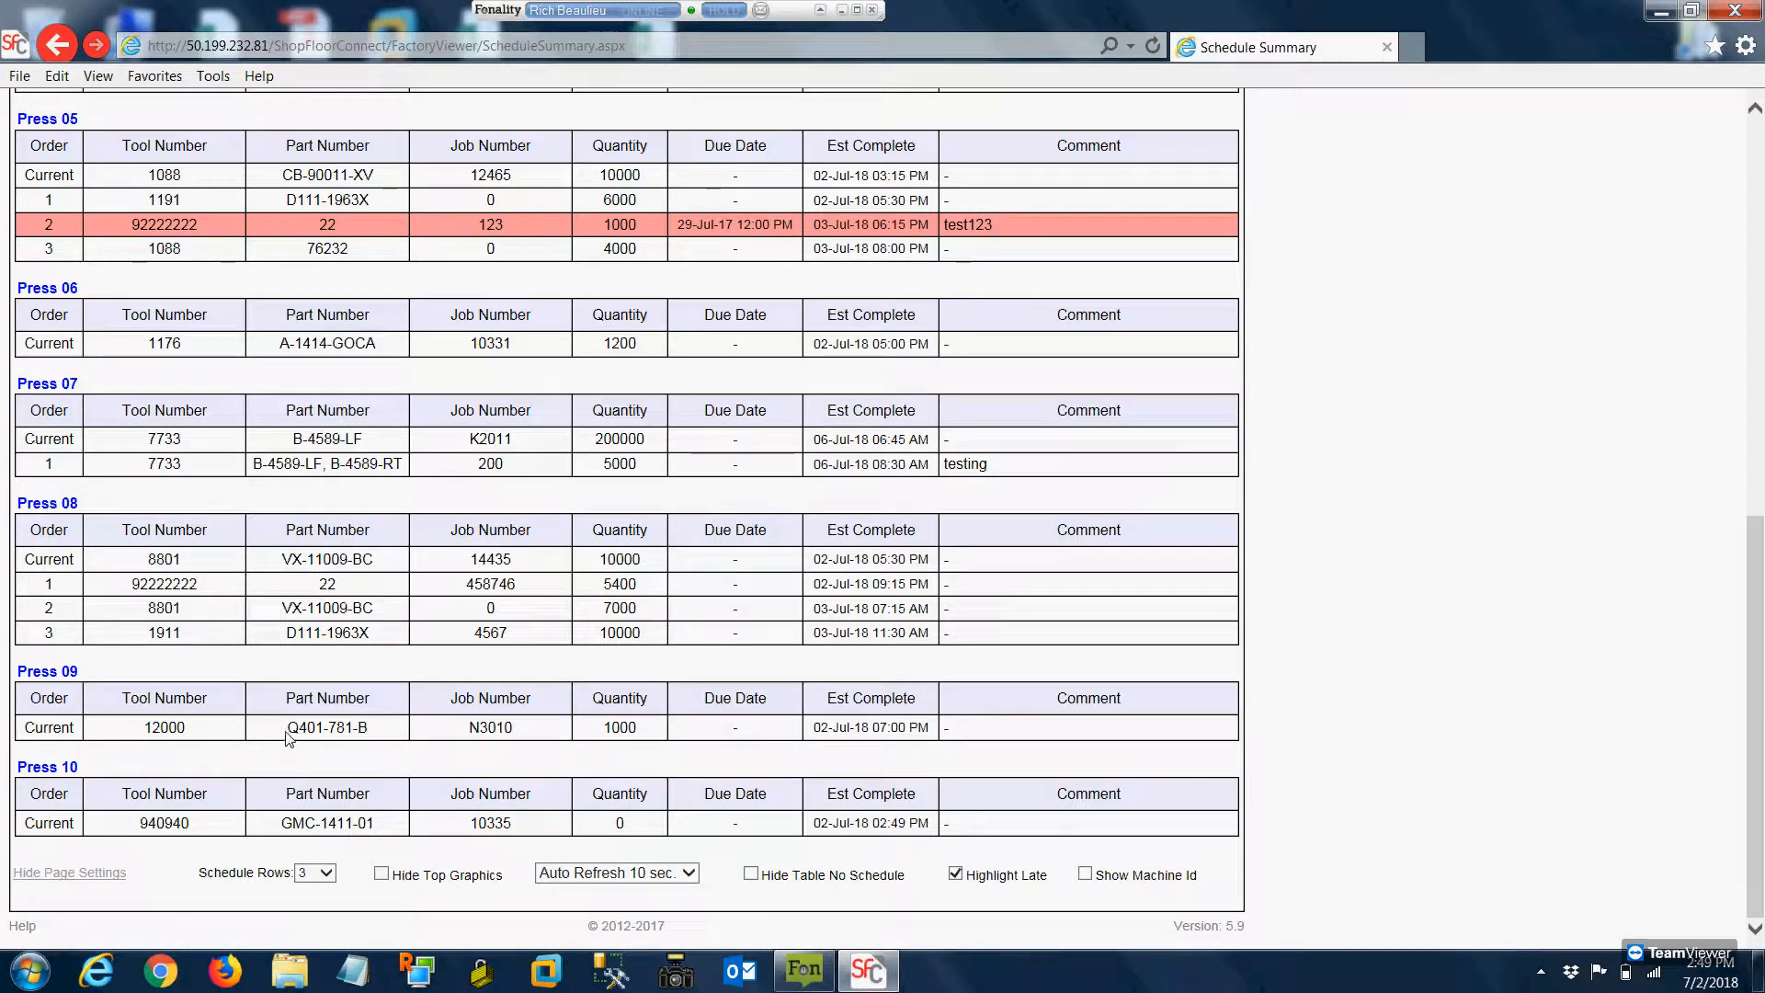
click(382, 874)
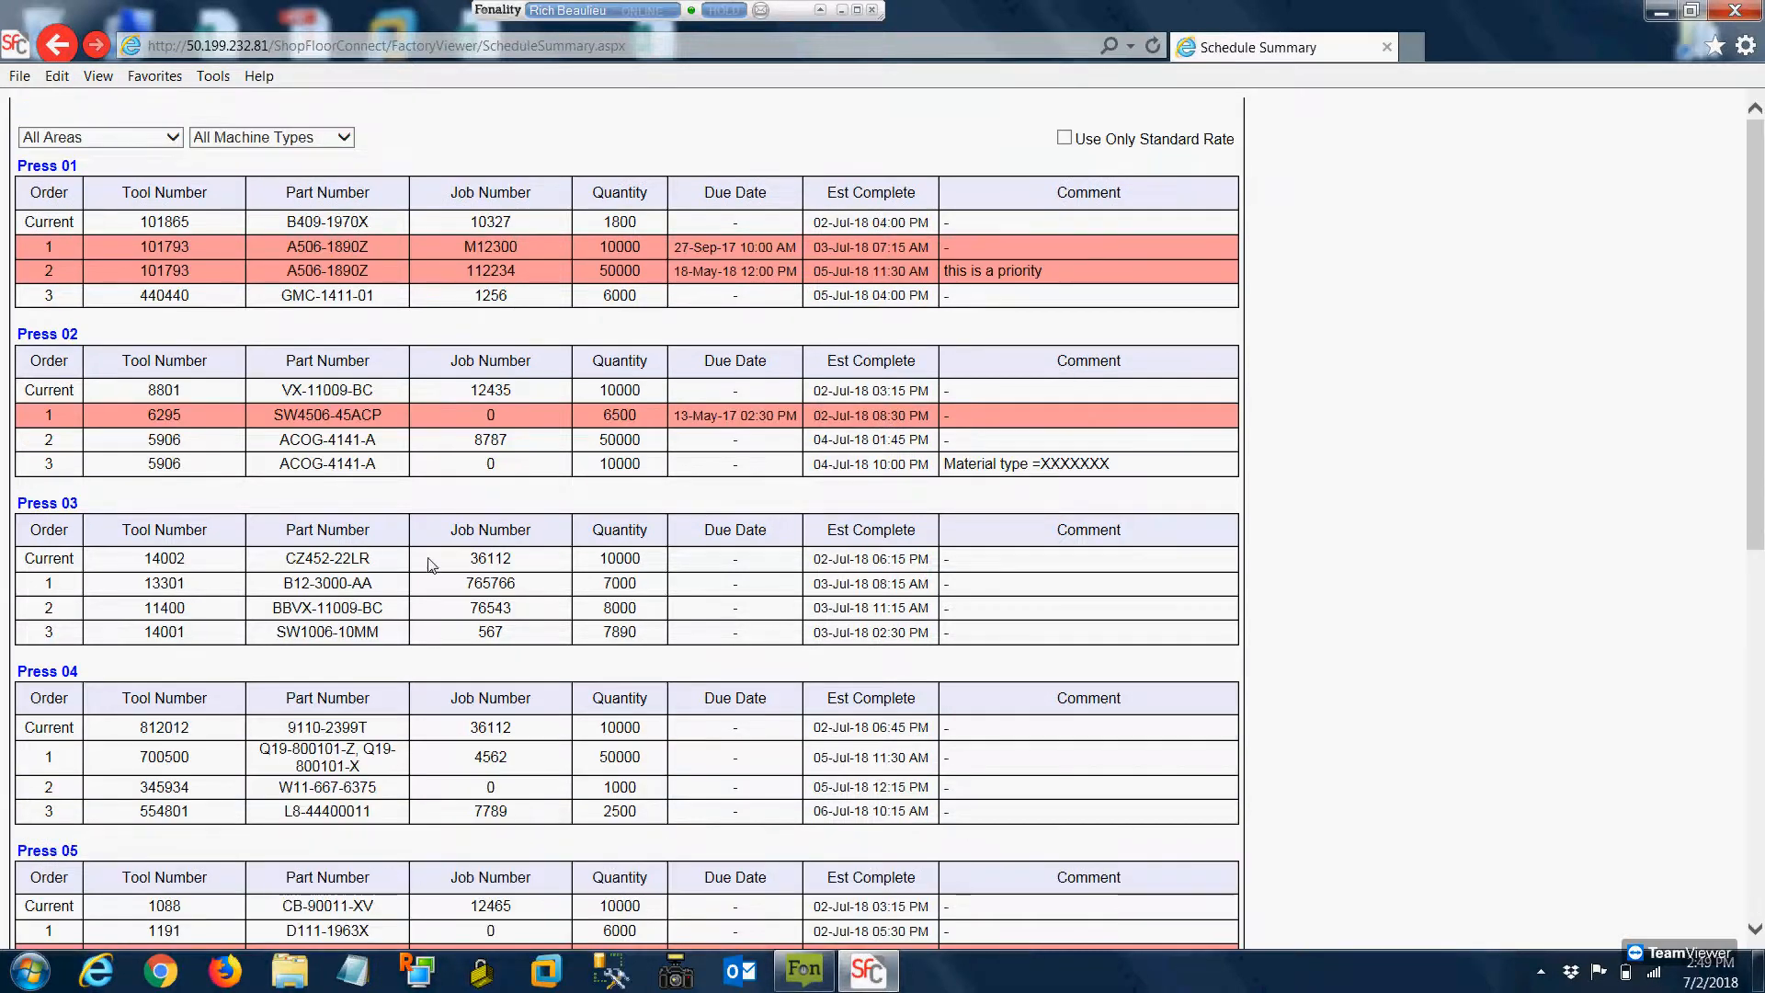
scroll(566, 441, down, 8)
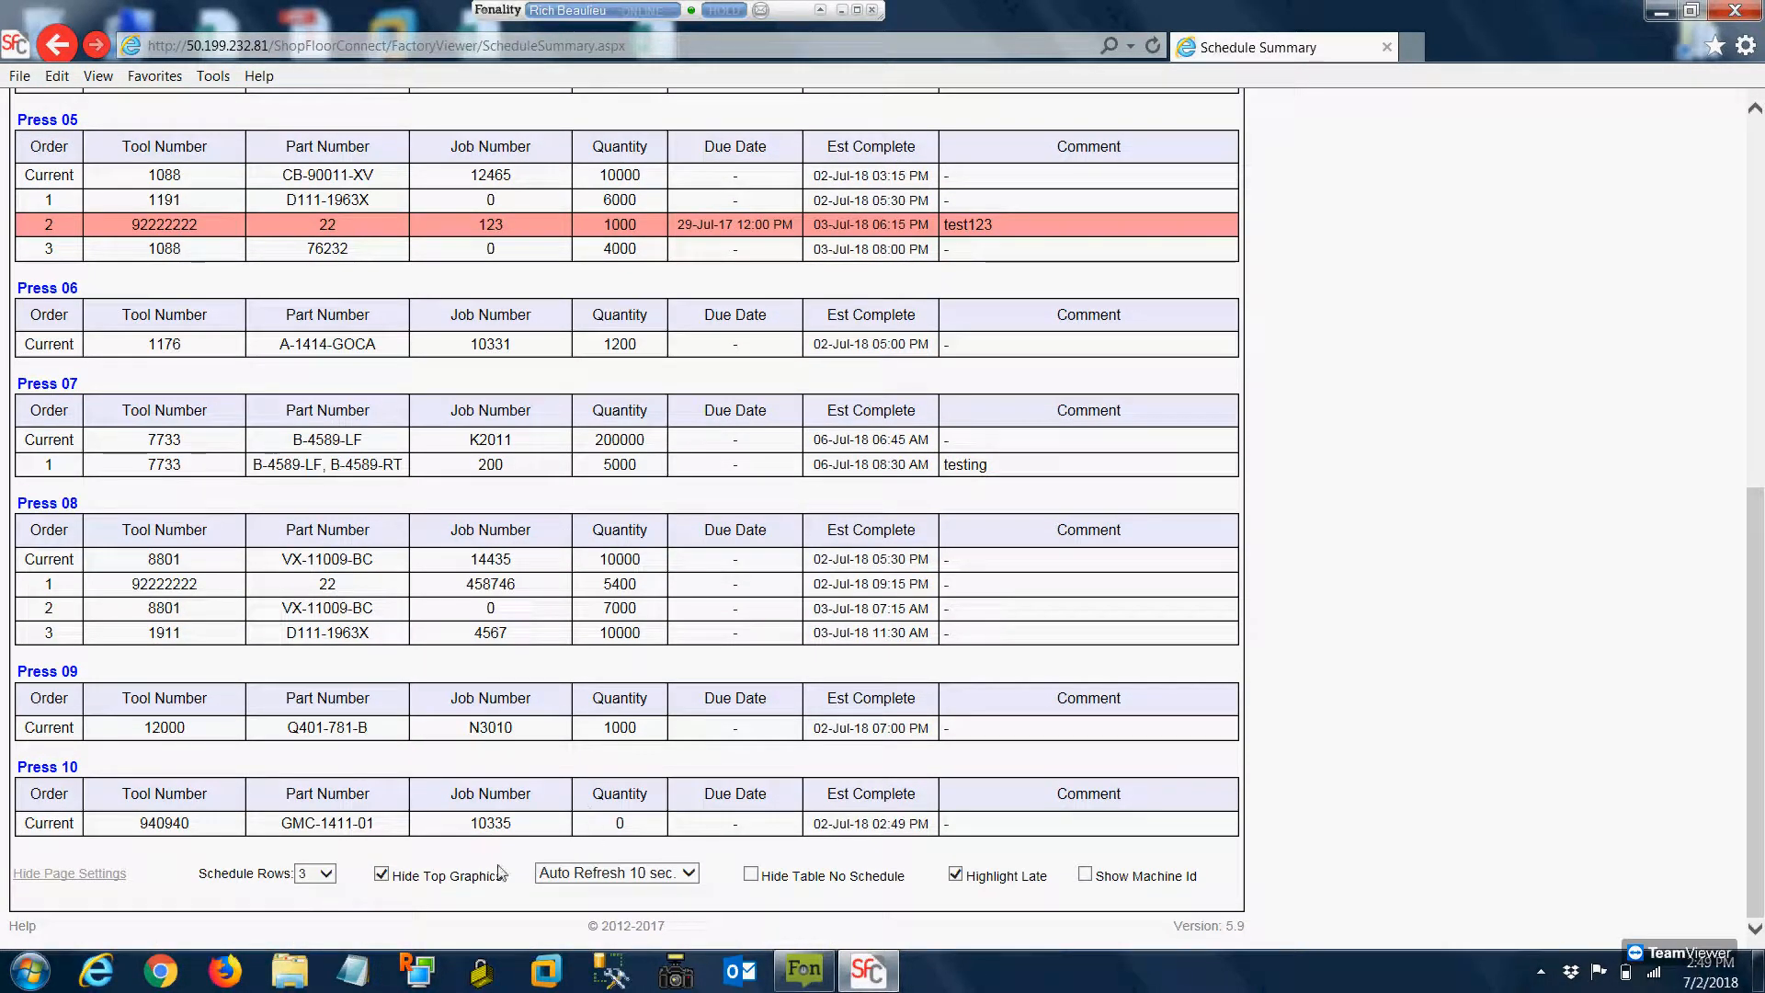
click(638, 881)
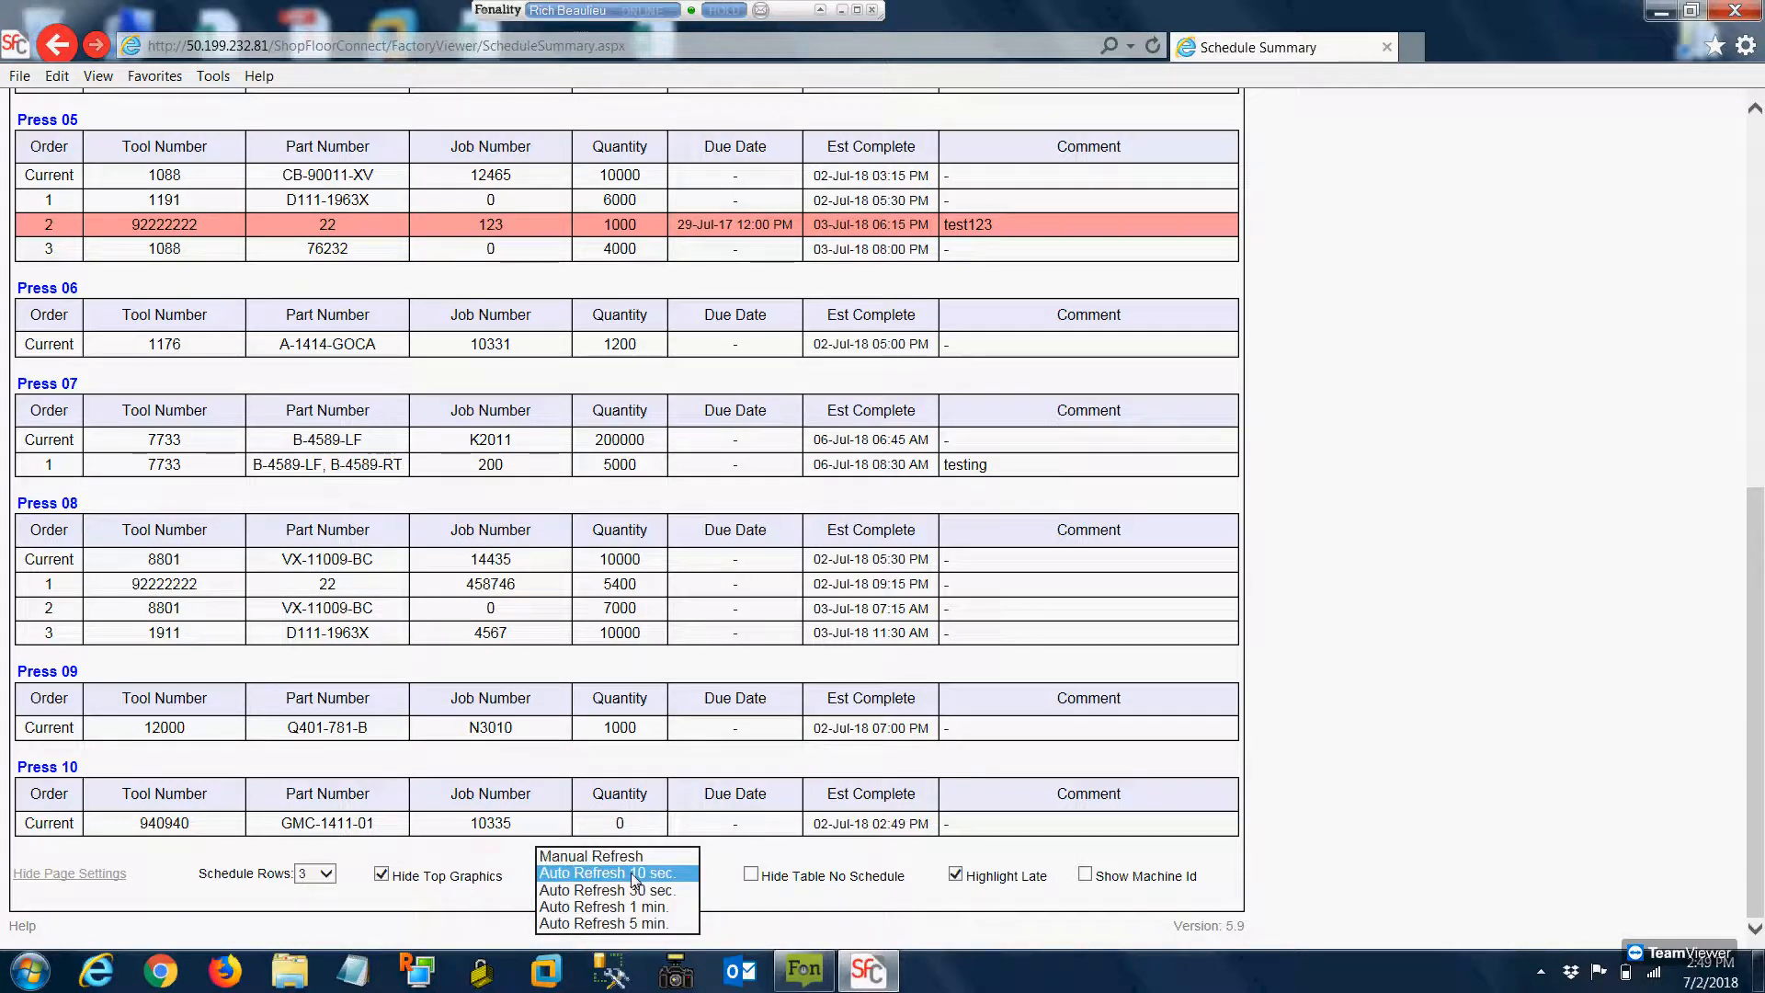
click(781, 890)
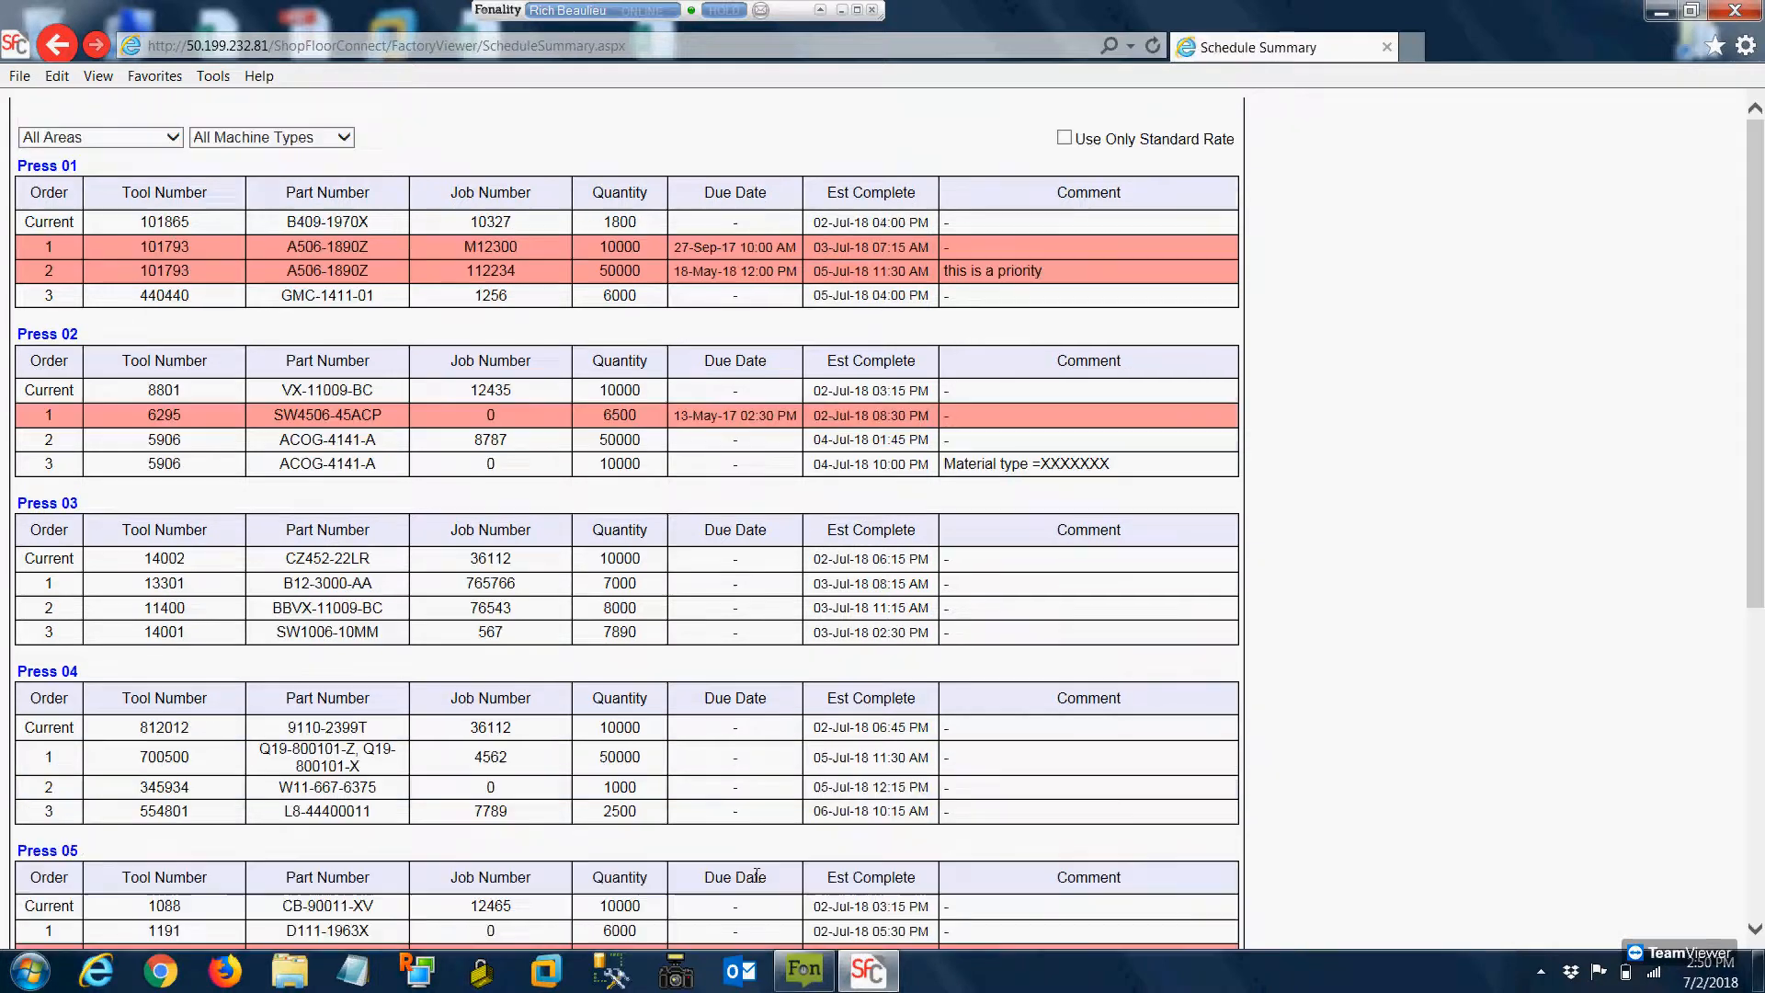
Turn Highlight Late off and back on, and check the due dates of the late Press 01 jobs
scroll(689, 838, down, 8)
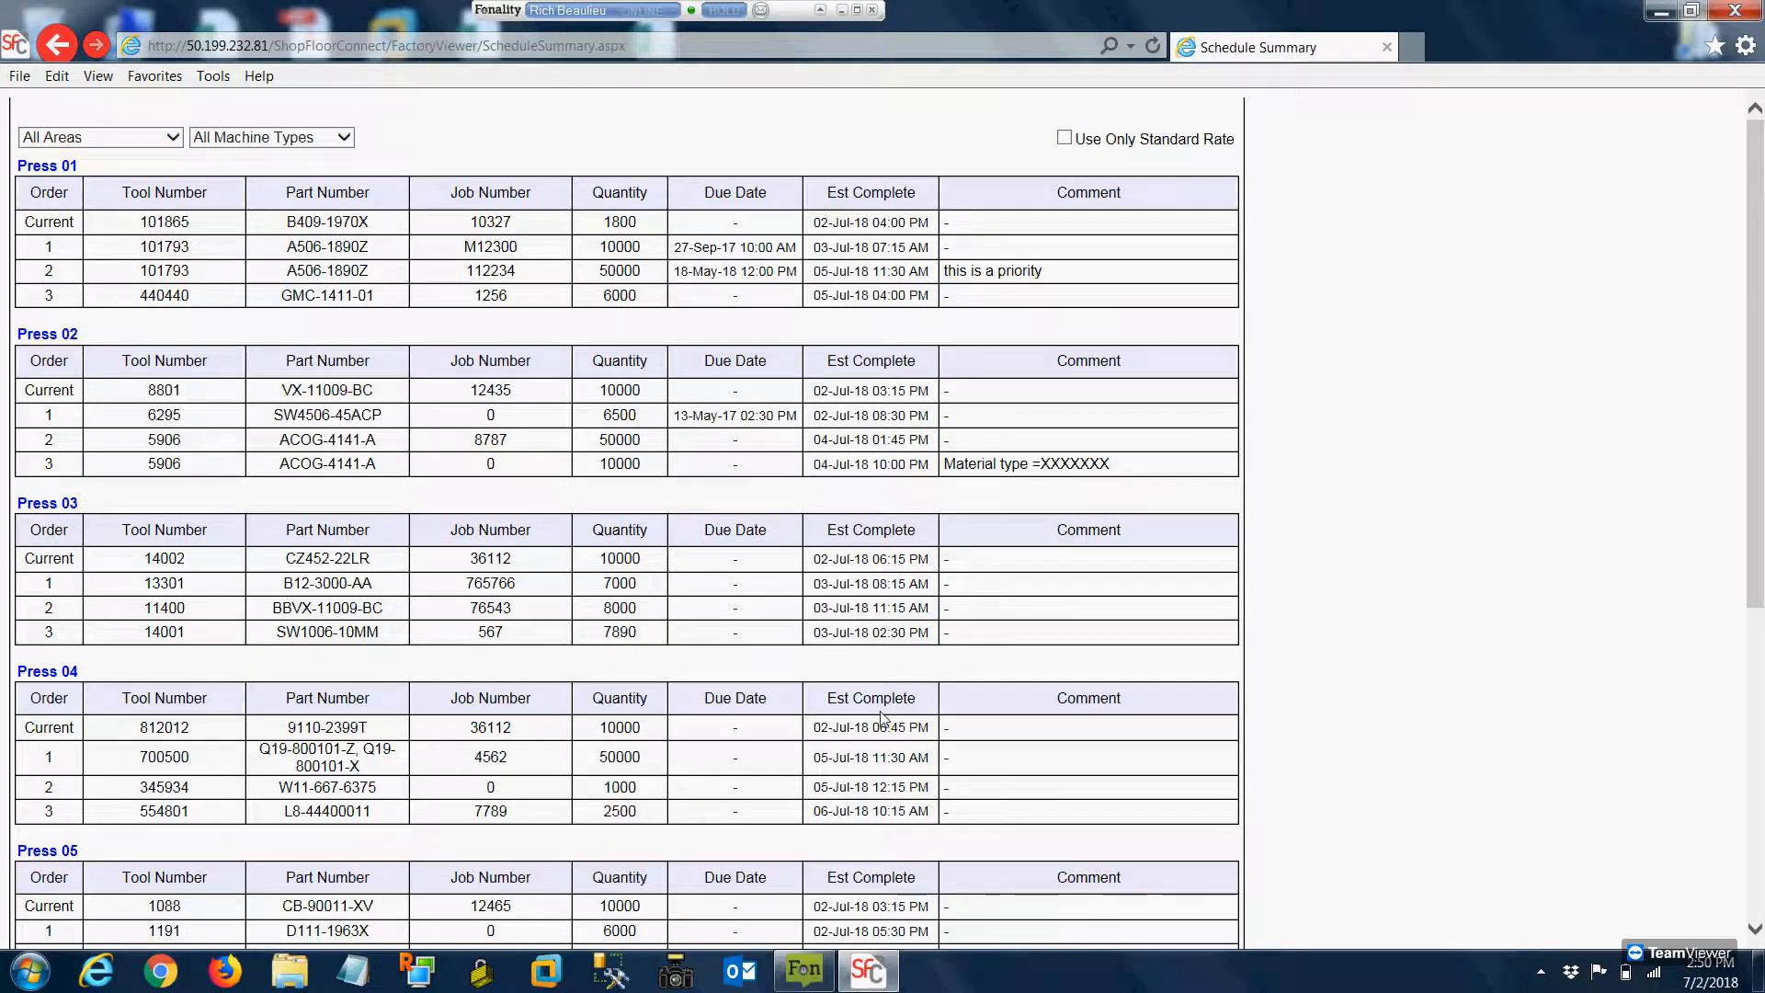
scroll(456, 561, down, 6)
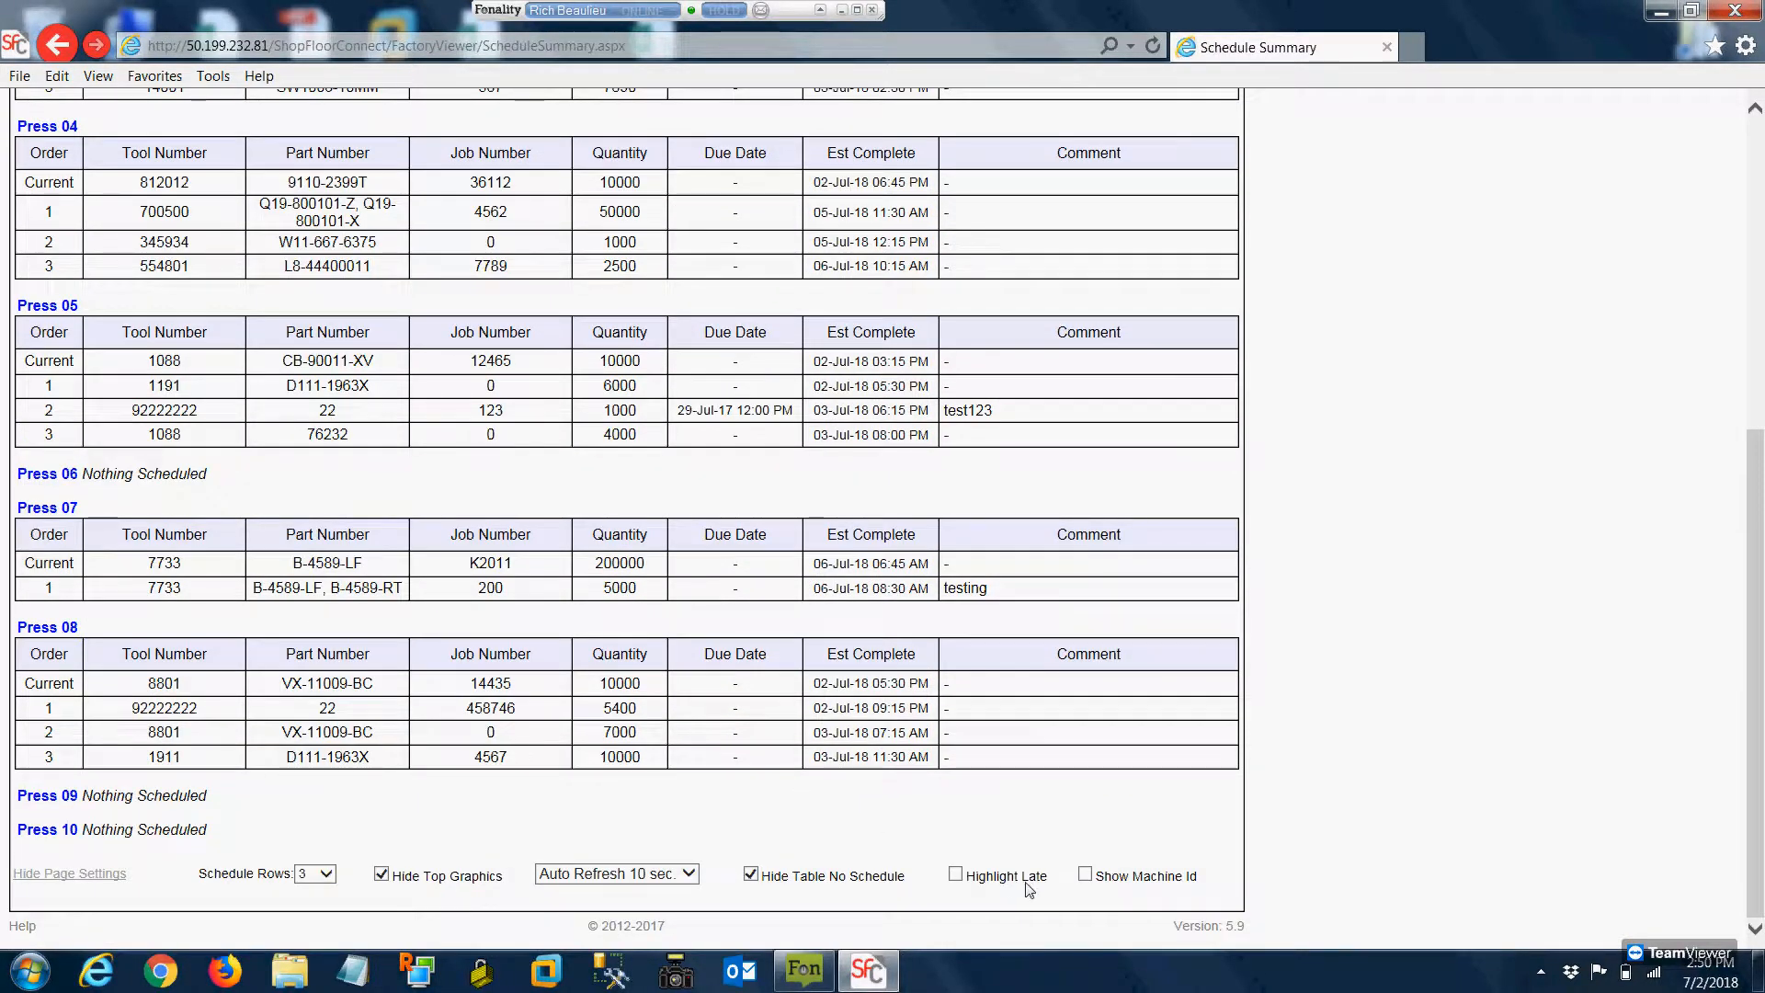
click(956, 874)
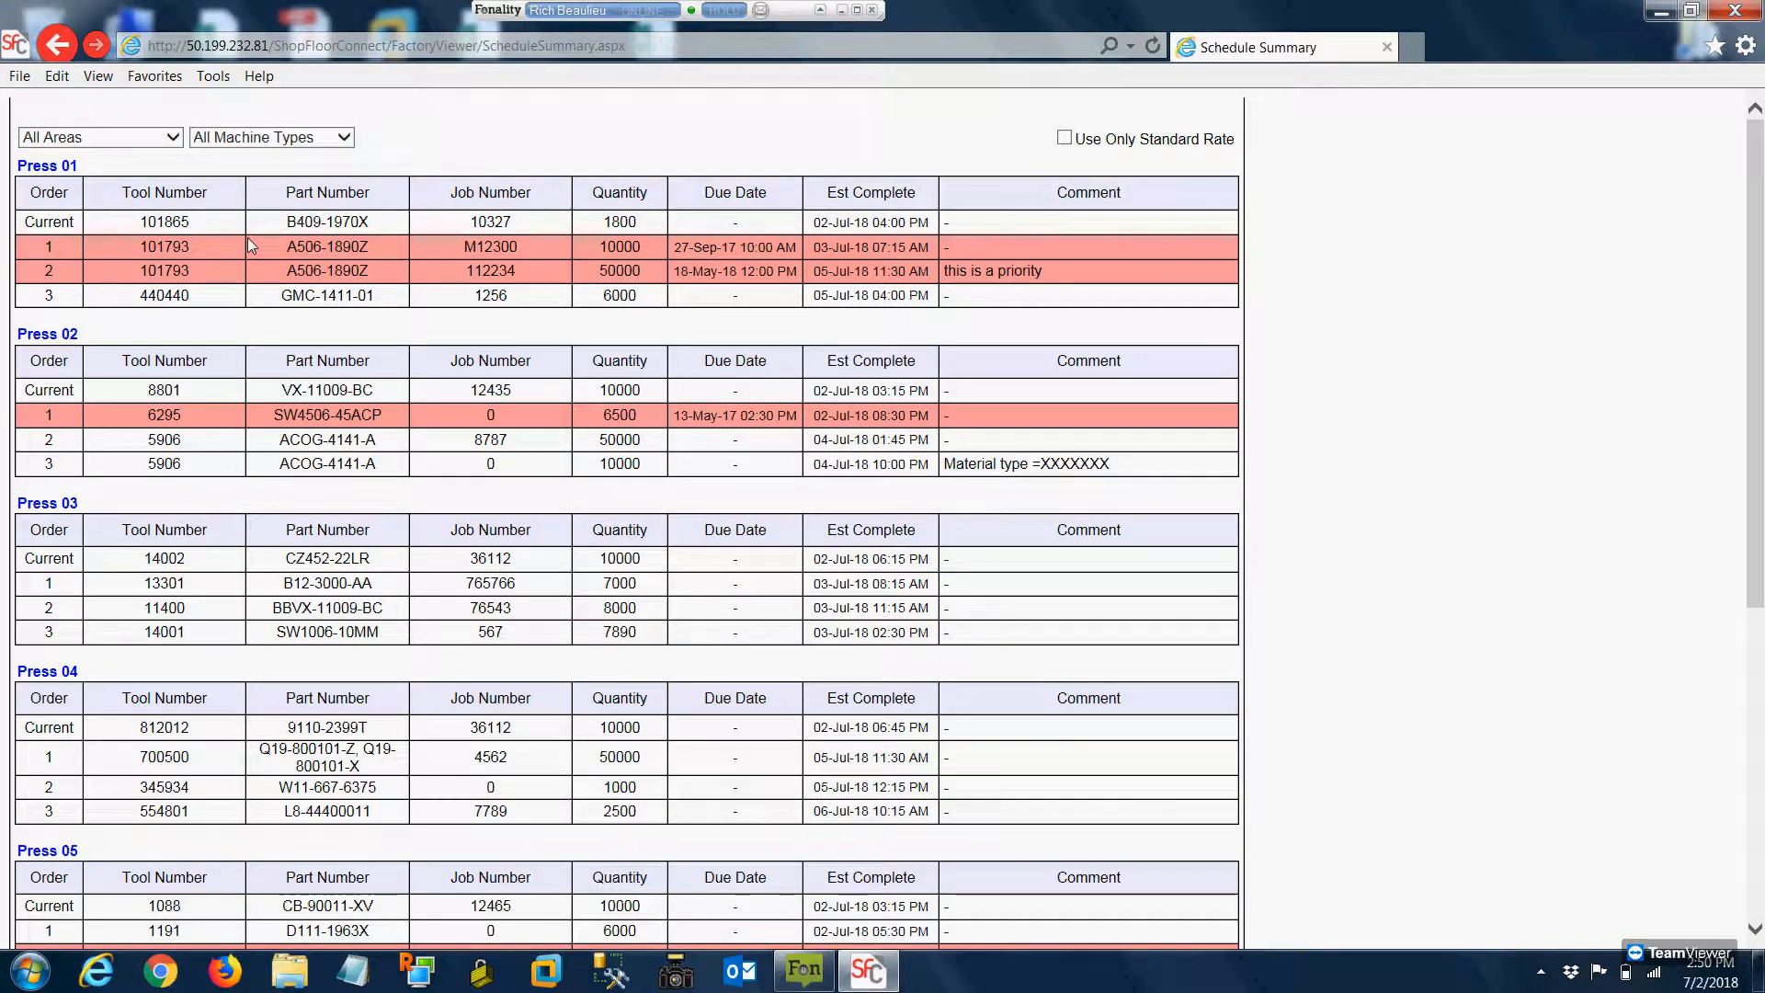
mouse_move(754, 248)
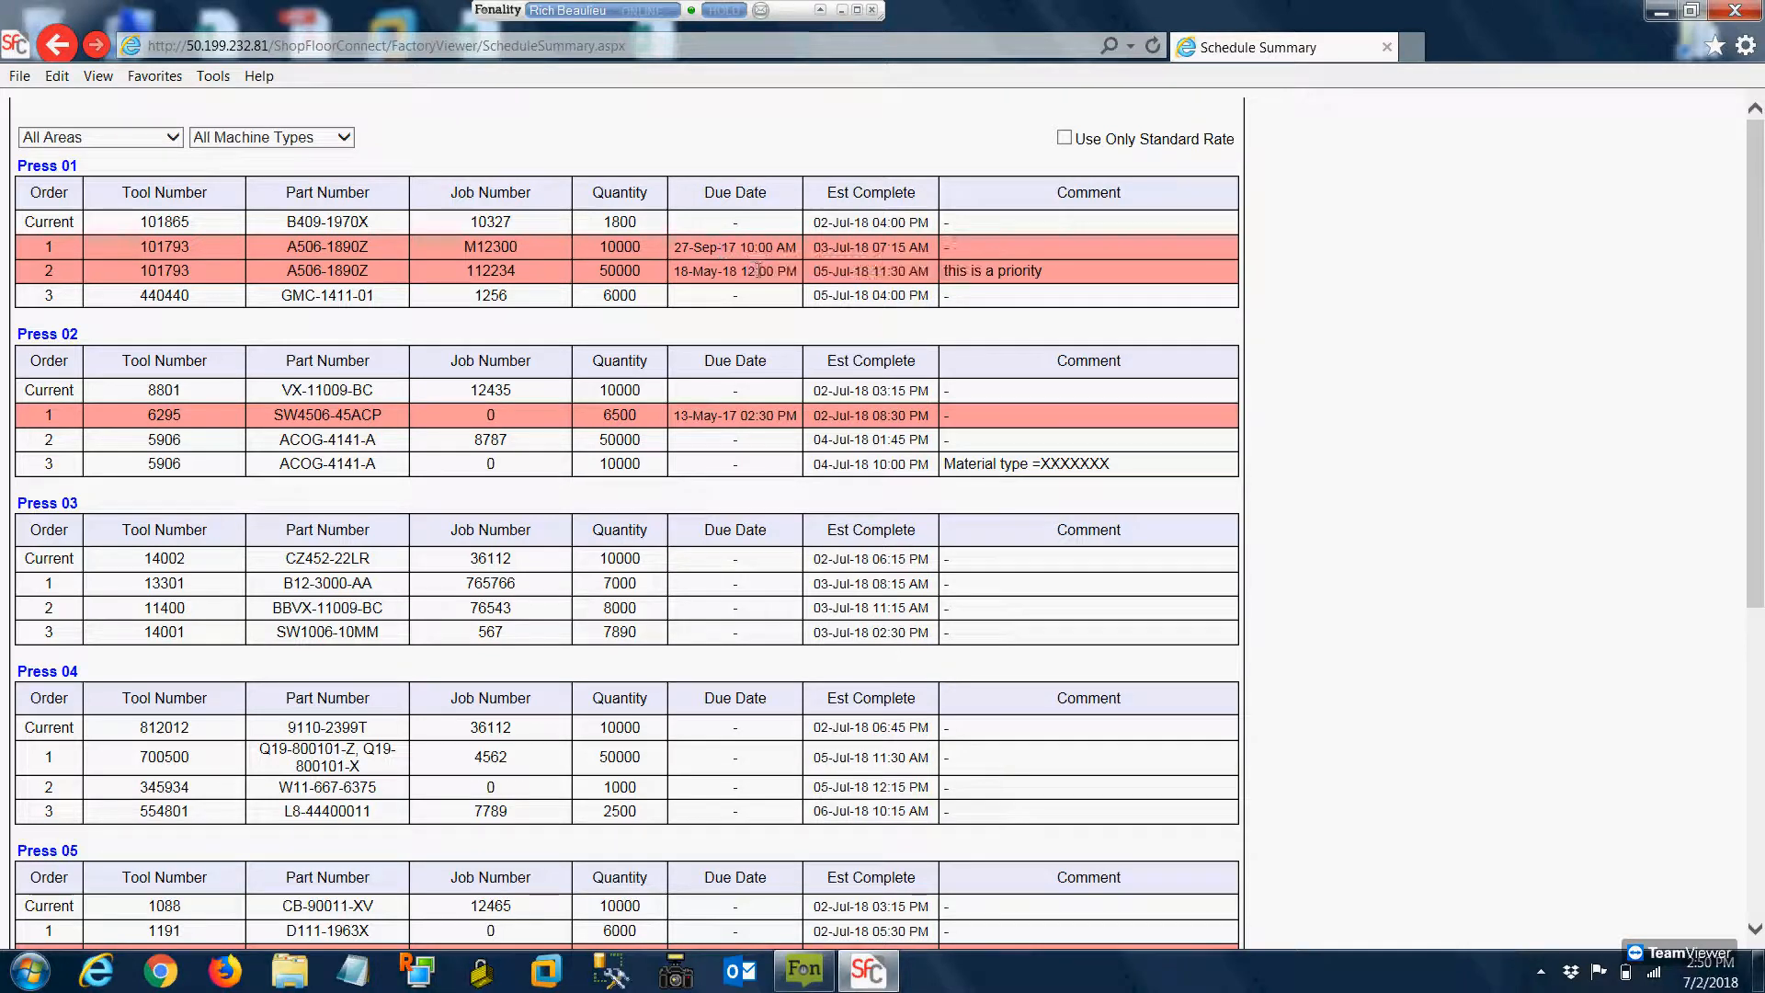
mouse_move(707, 270)
Turn off Hide Table No Schedule and Hide Top Graphics to restore the full schedule page
scroll(939, 493, down, 5)
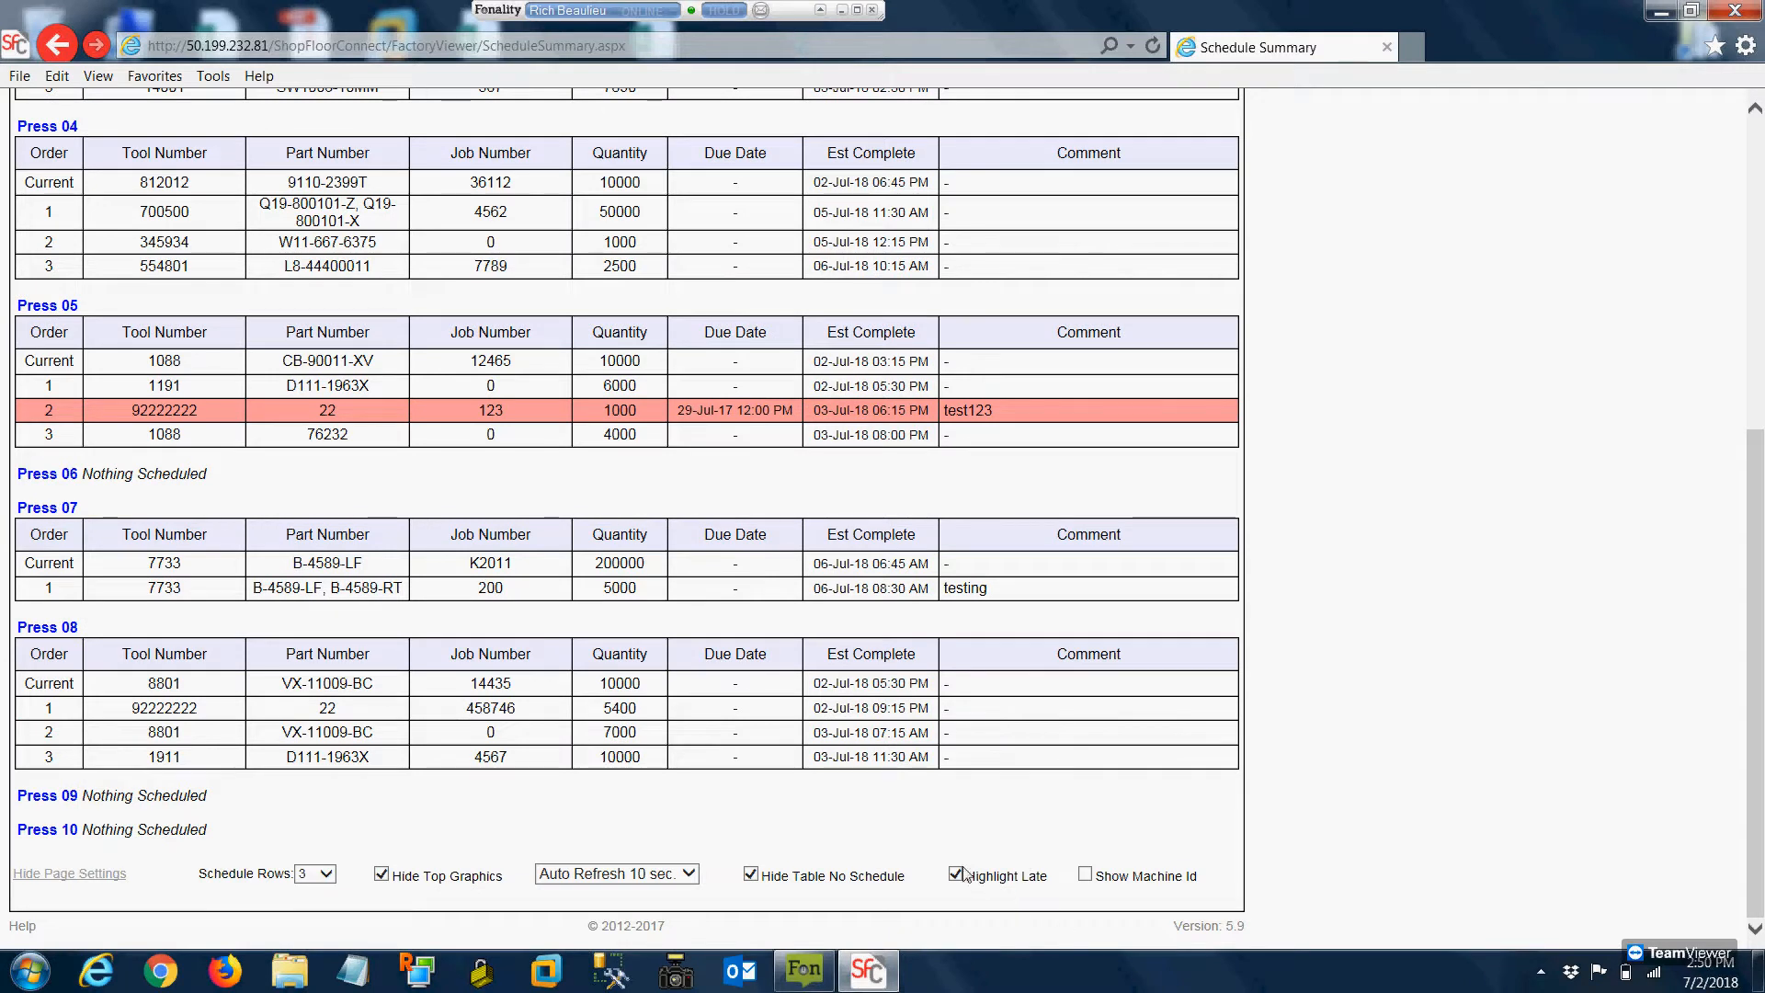
click(750, 876)
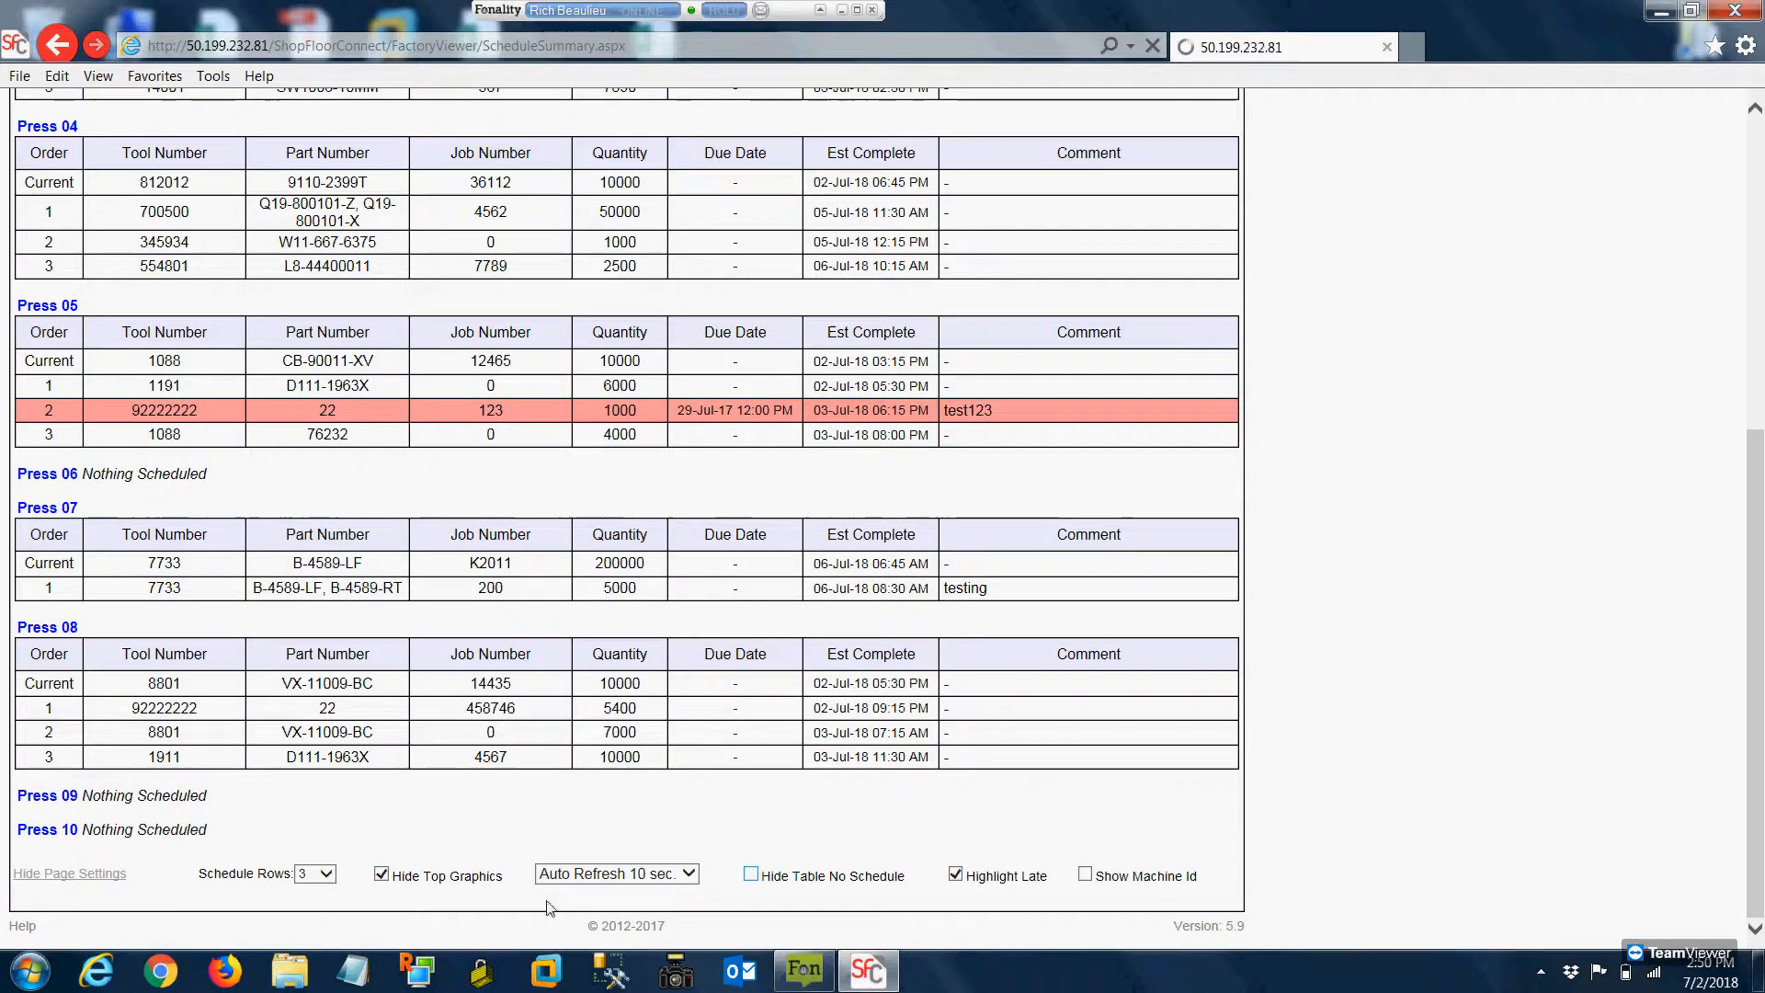
scroll(400, 917, down, 3)
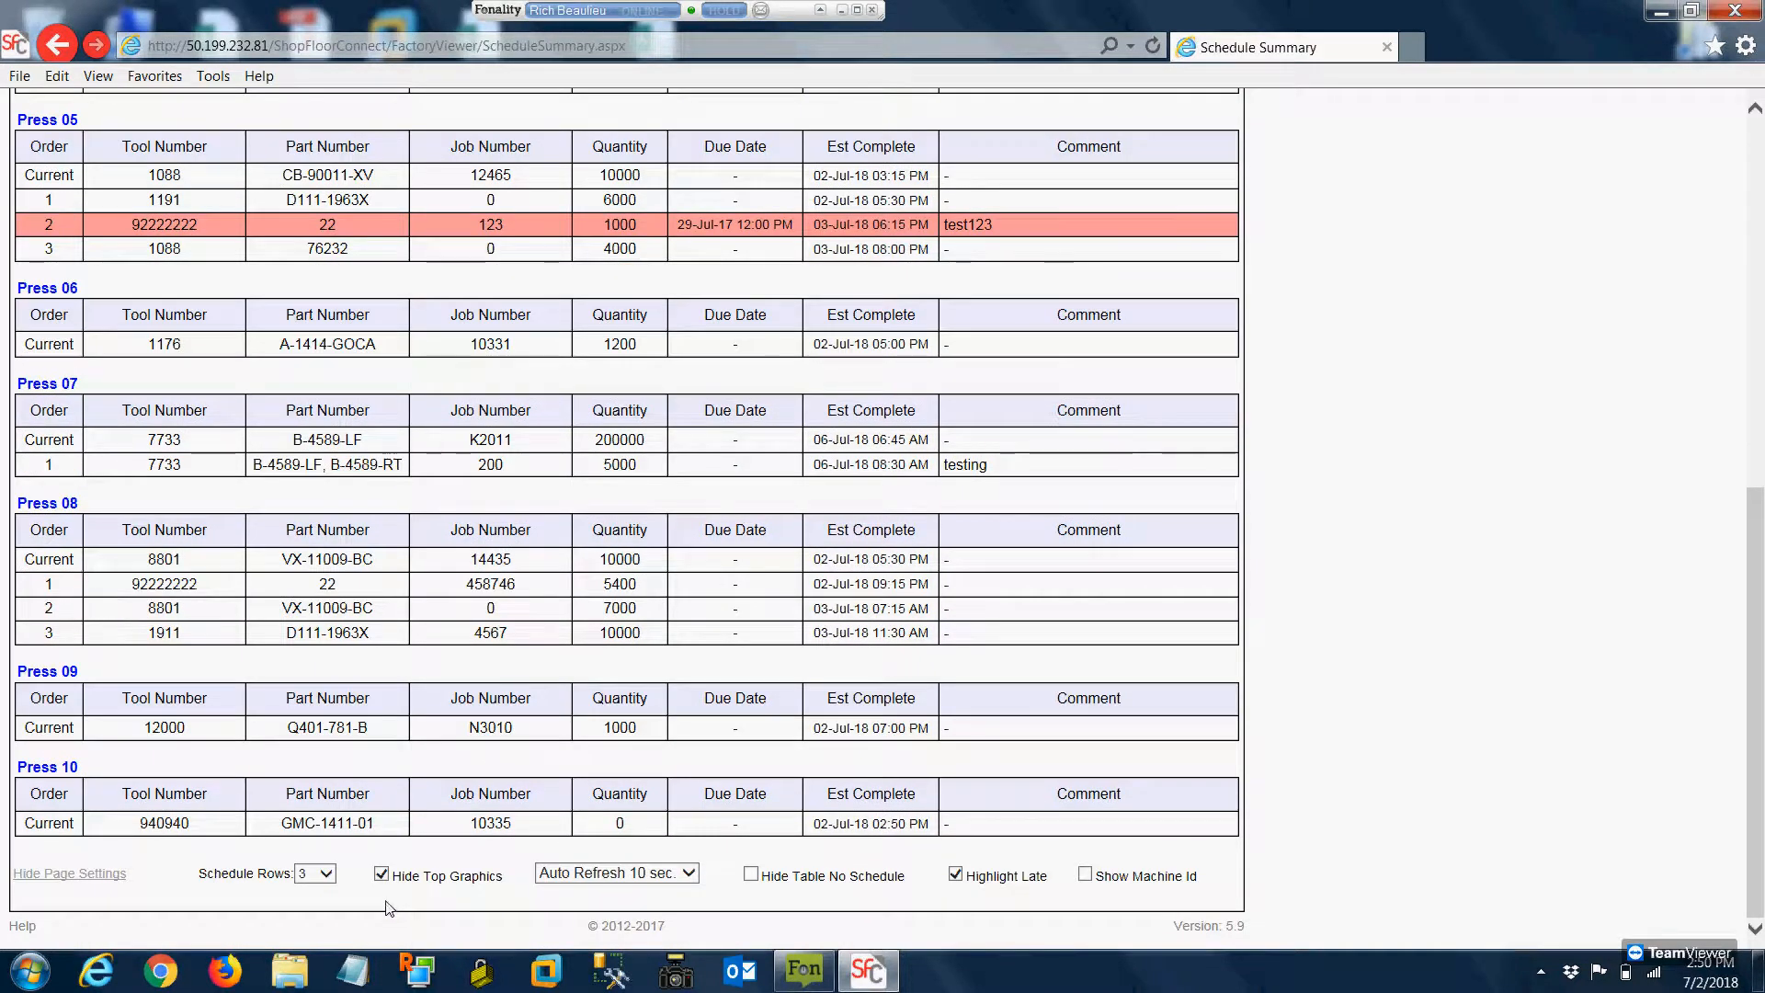
click(381, 875)
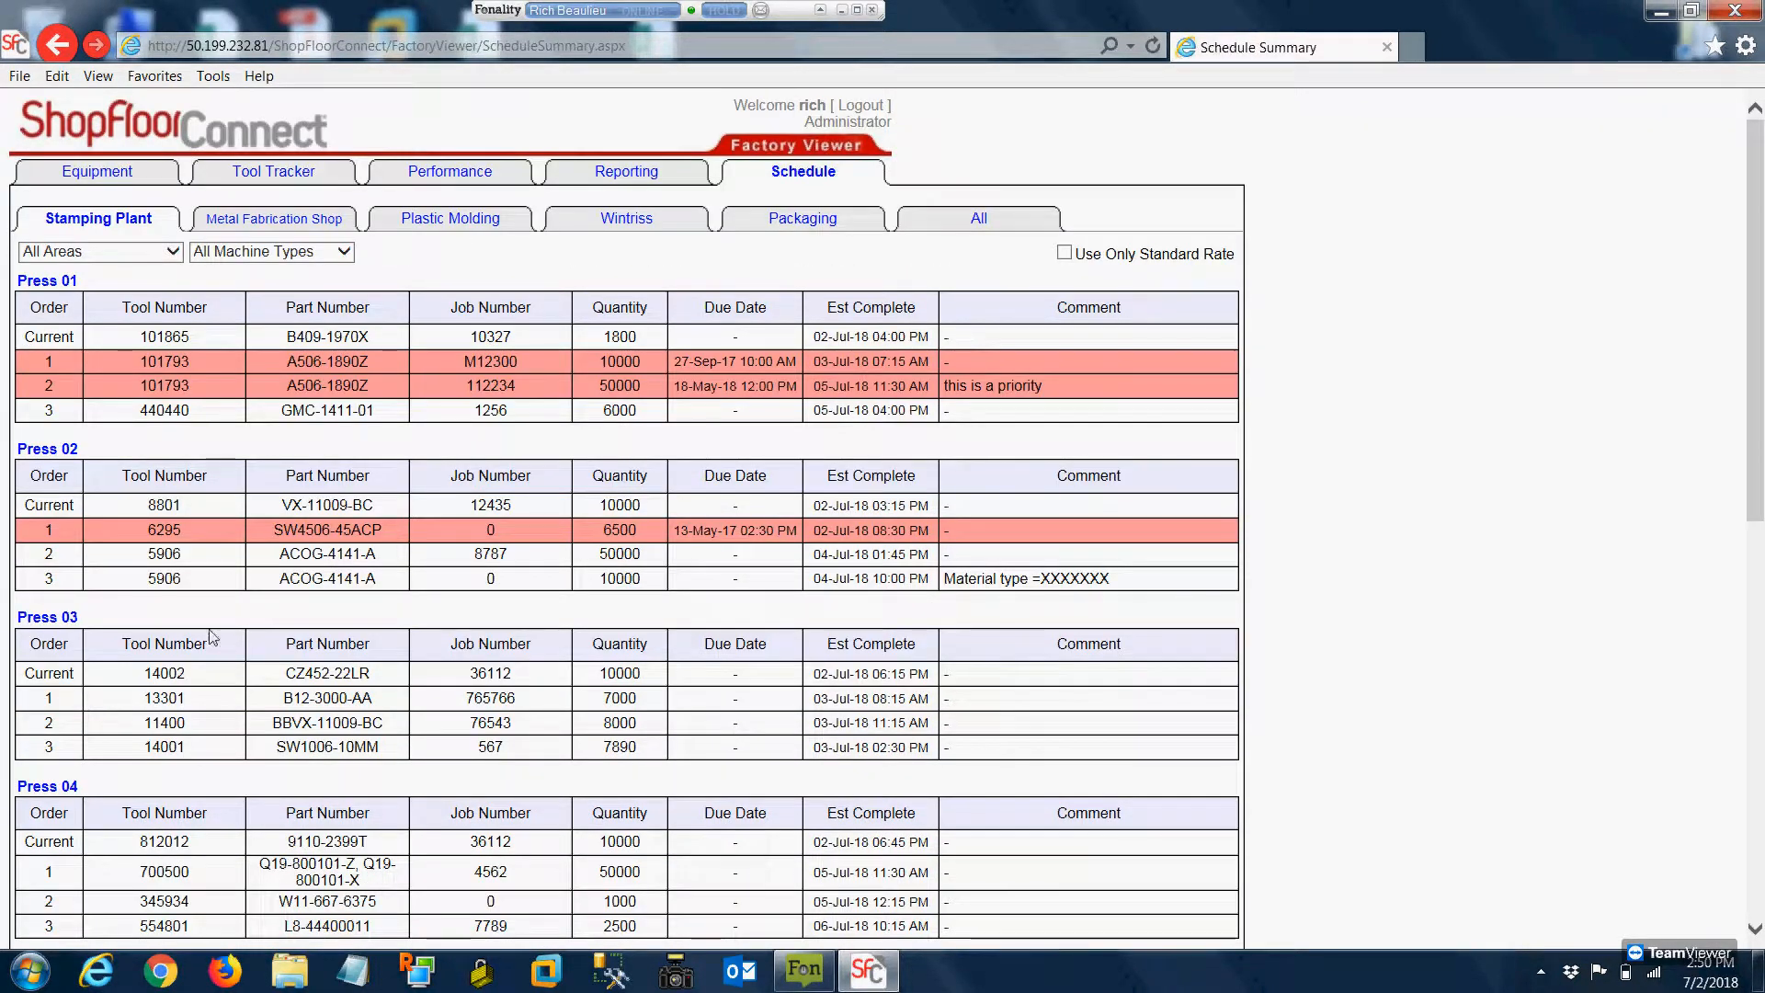
Open the schedule detail of Press 01, move job M12300 down one place, and move tool 440440 up to second
click(65, 280)
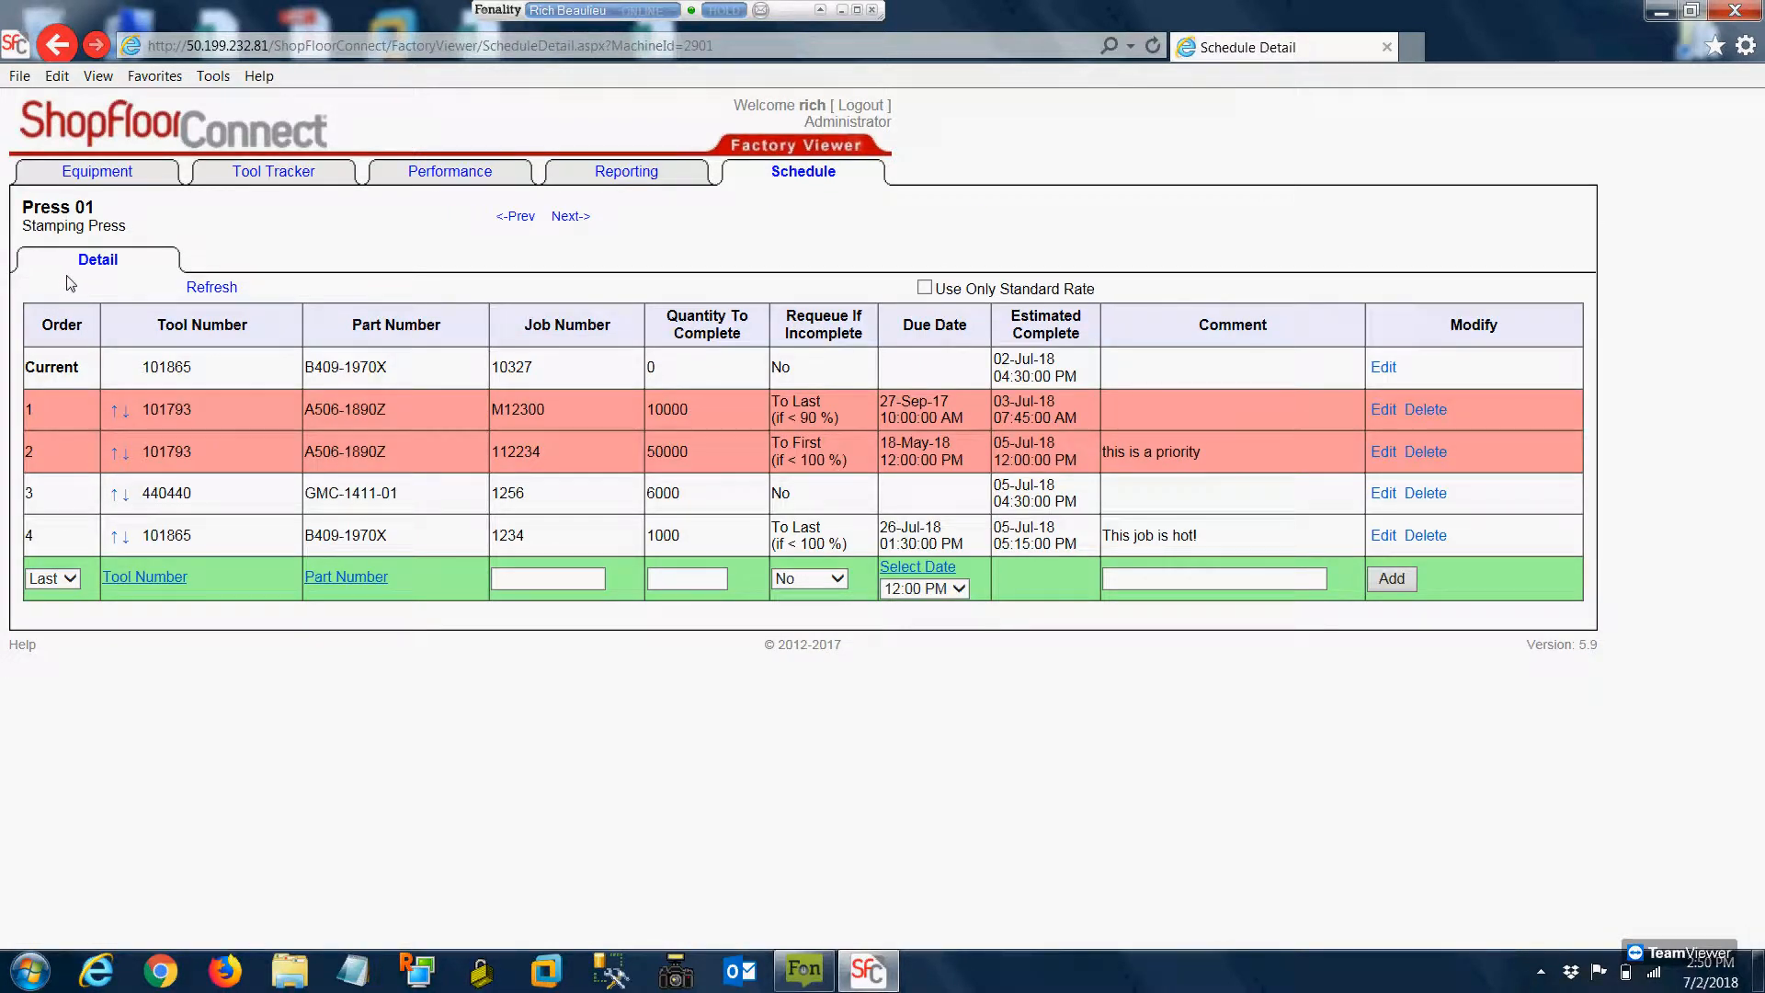
click(128, 415)
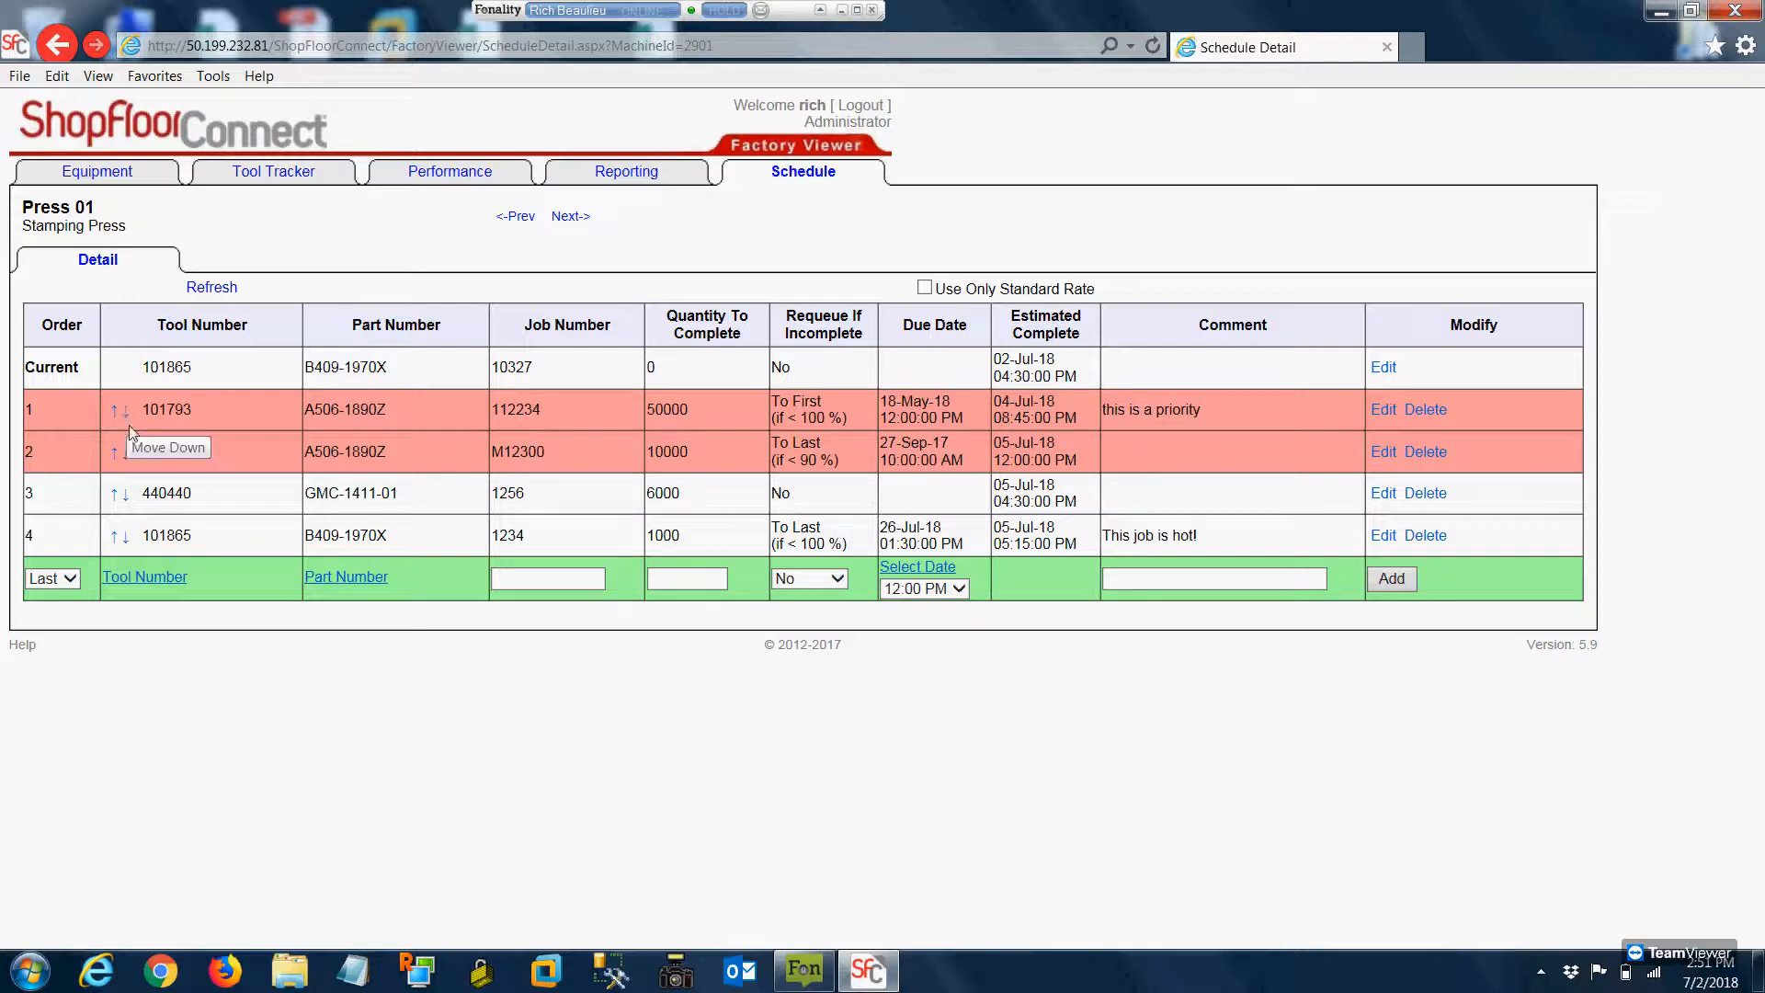
click(113, 496)
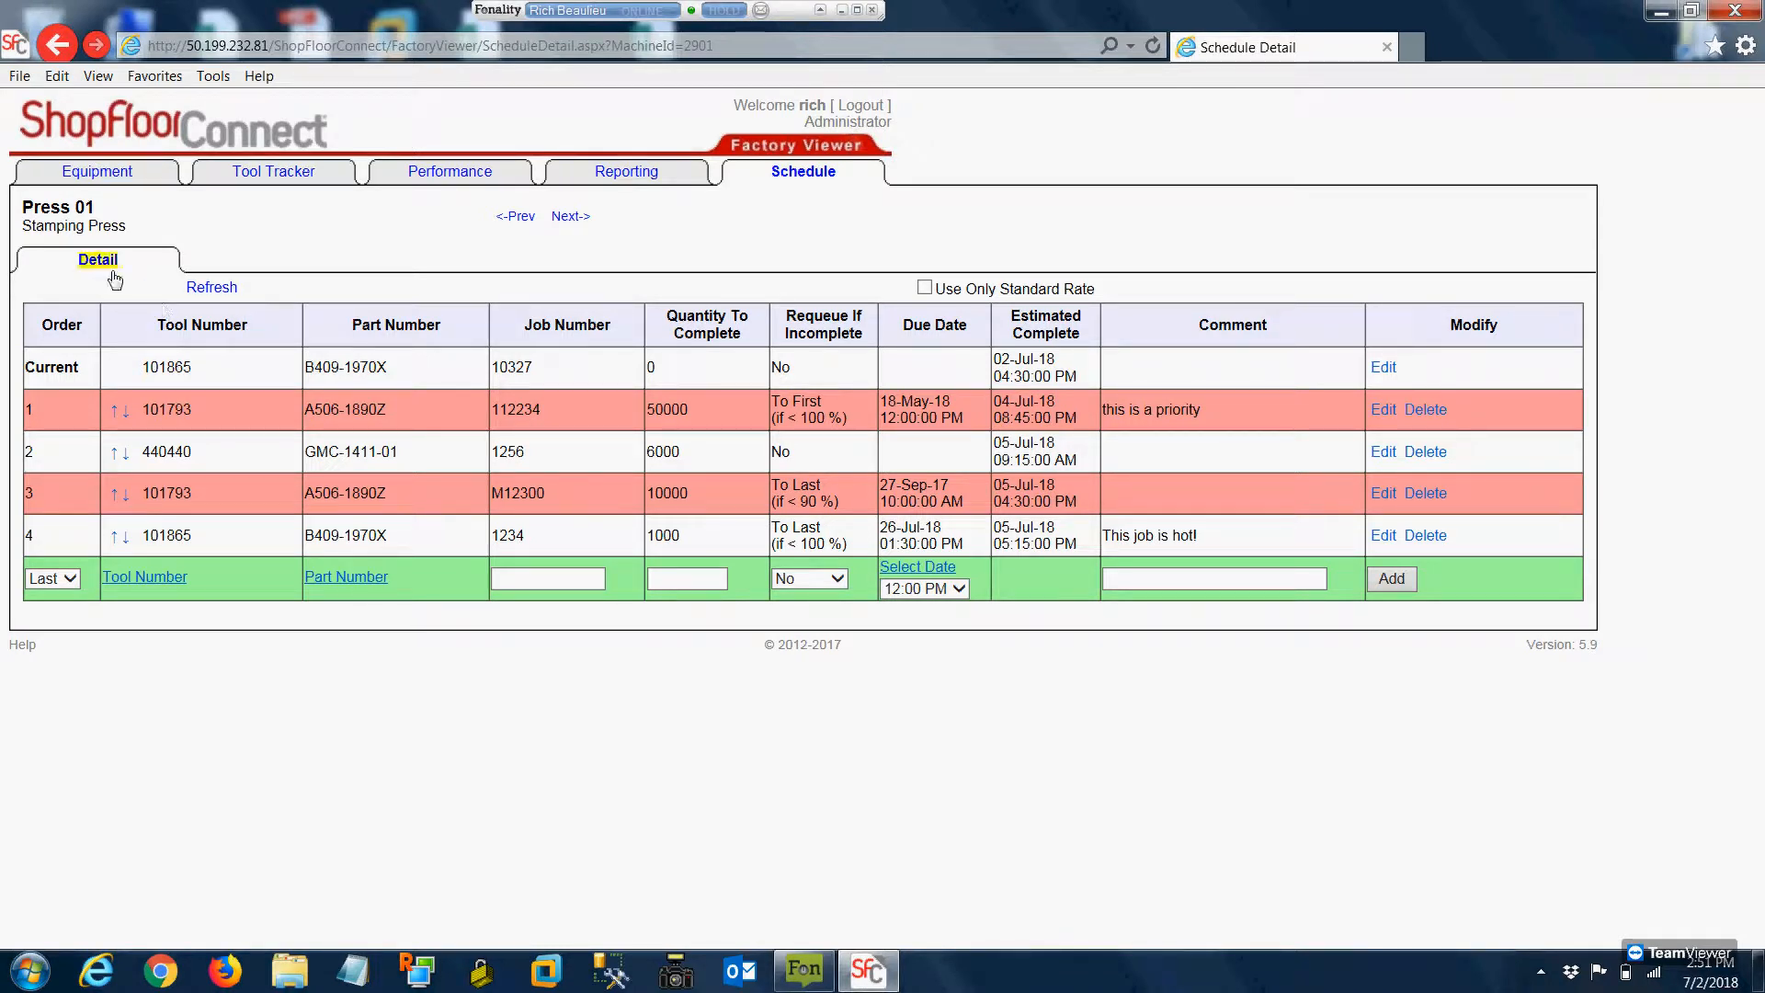
drag(125, 216, 50, 214)
click(171, 218)
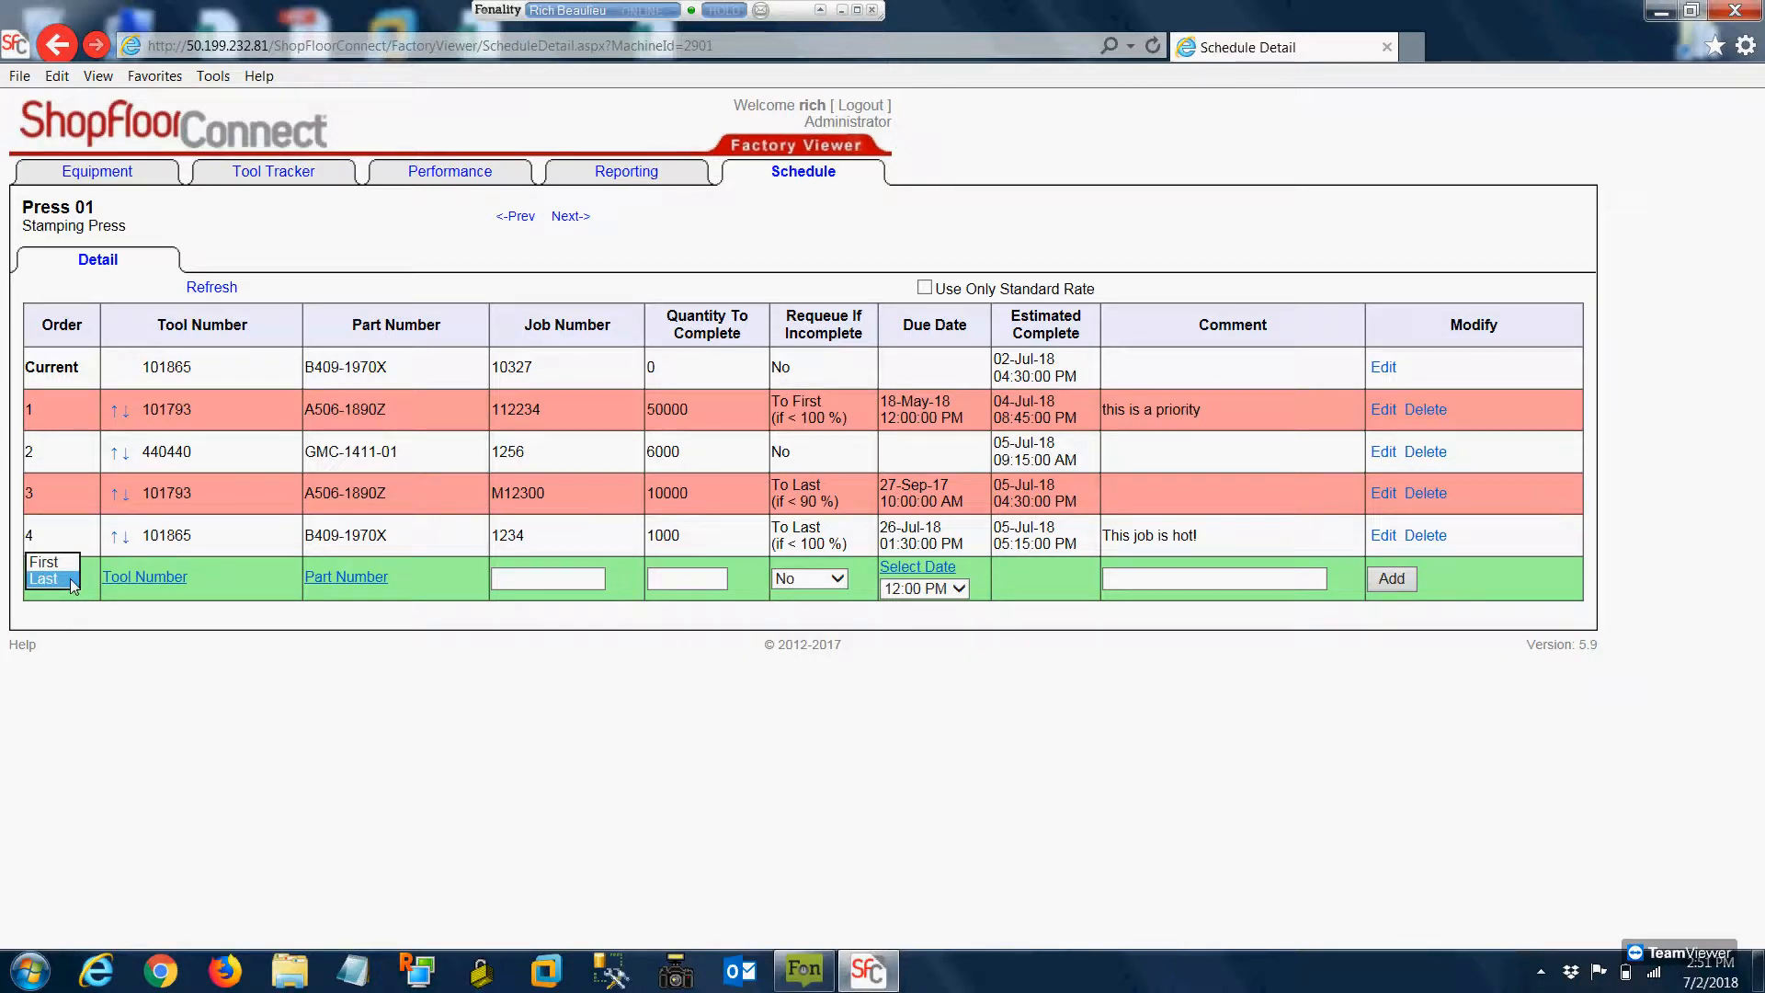
Start a new schedule entry placed Last, using tool 109345 with part number C505-1770N
click(70, 577)
click(147, 577)
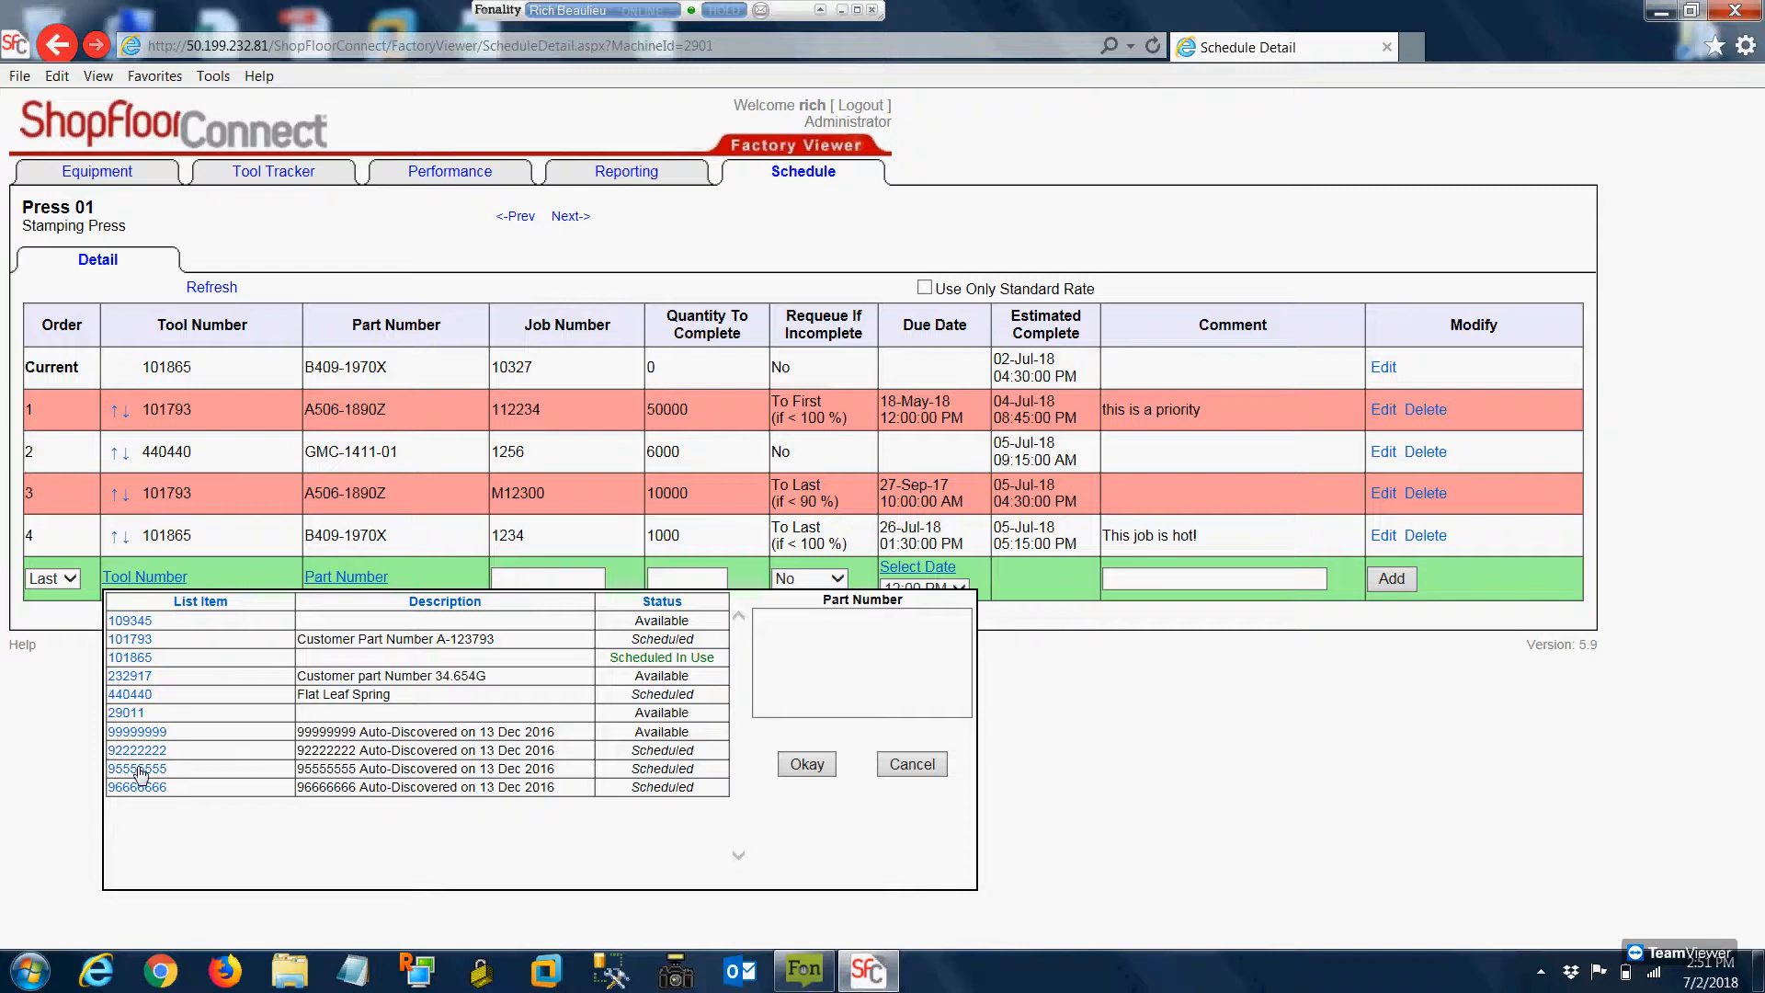
click(118, 622)
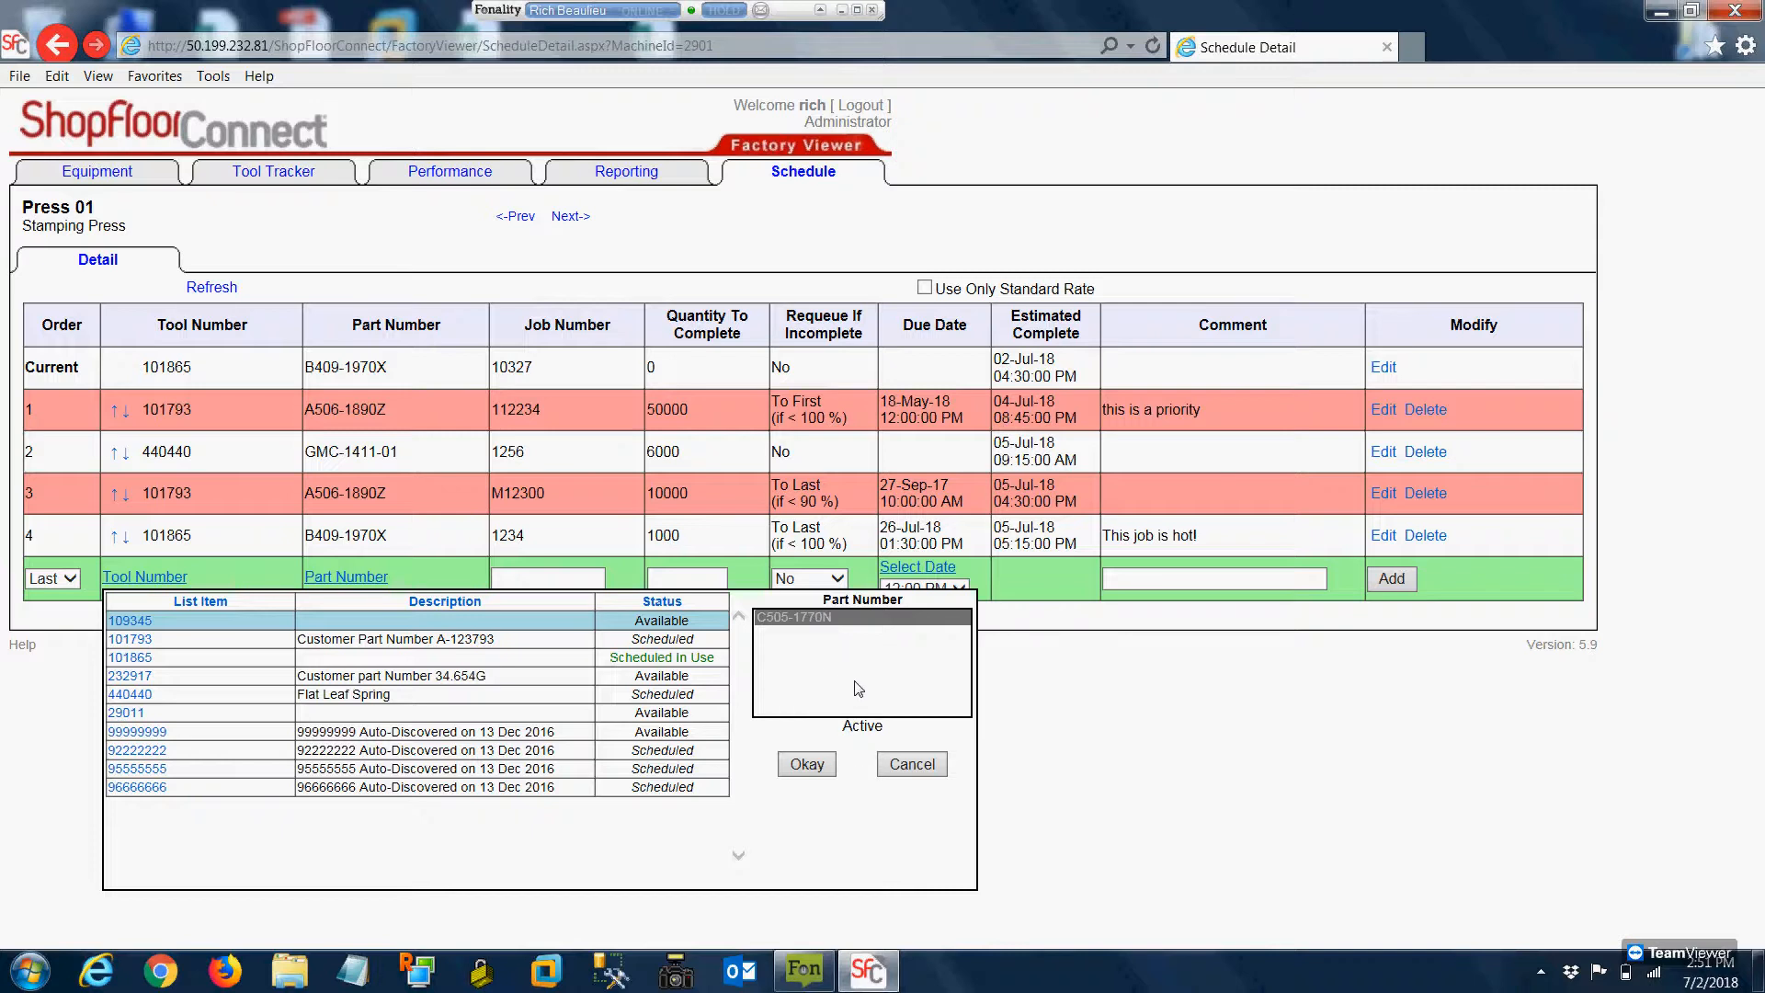
click(809, 765)
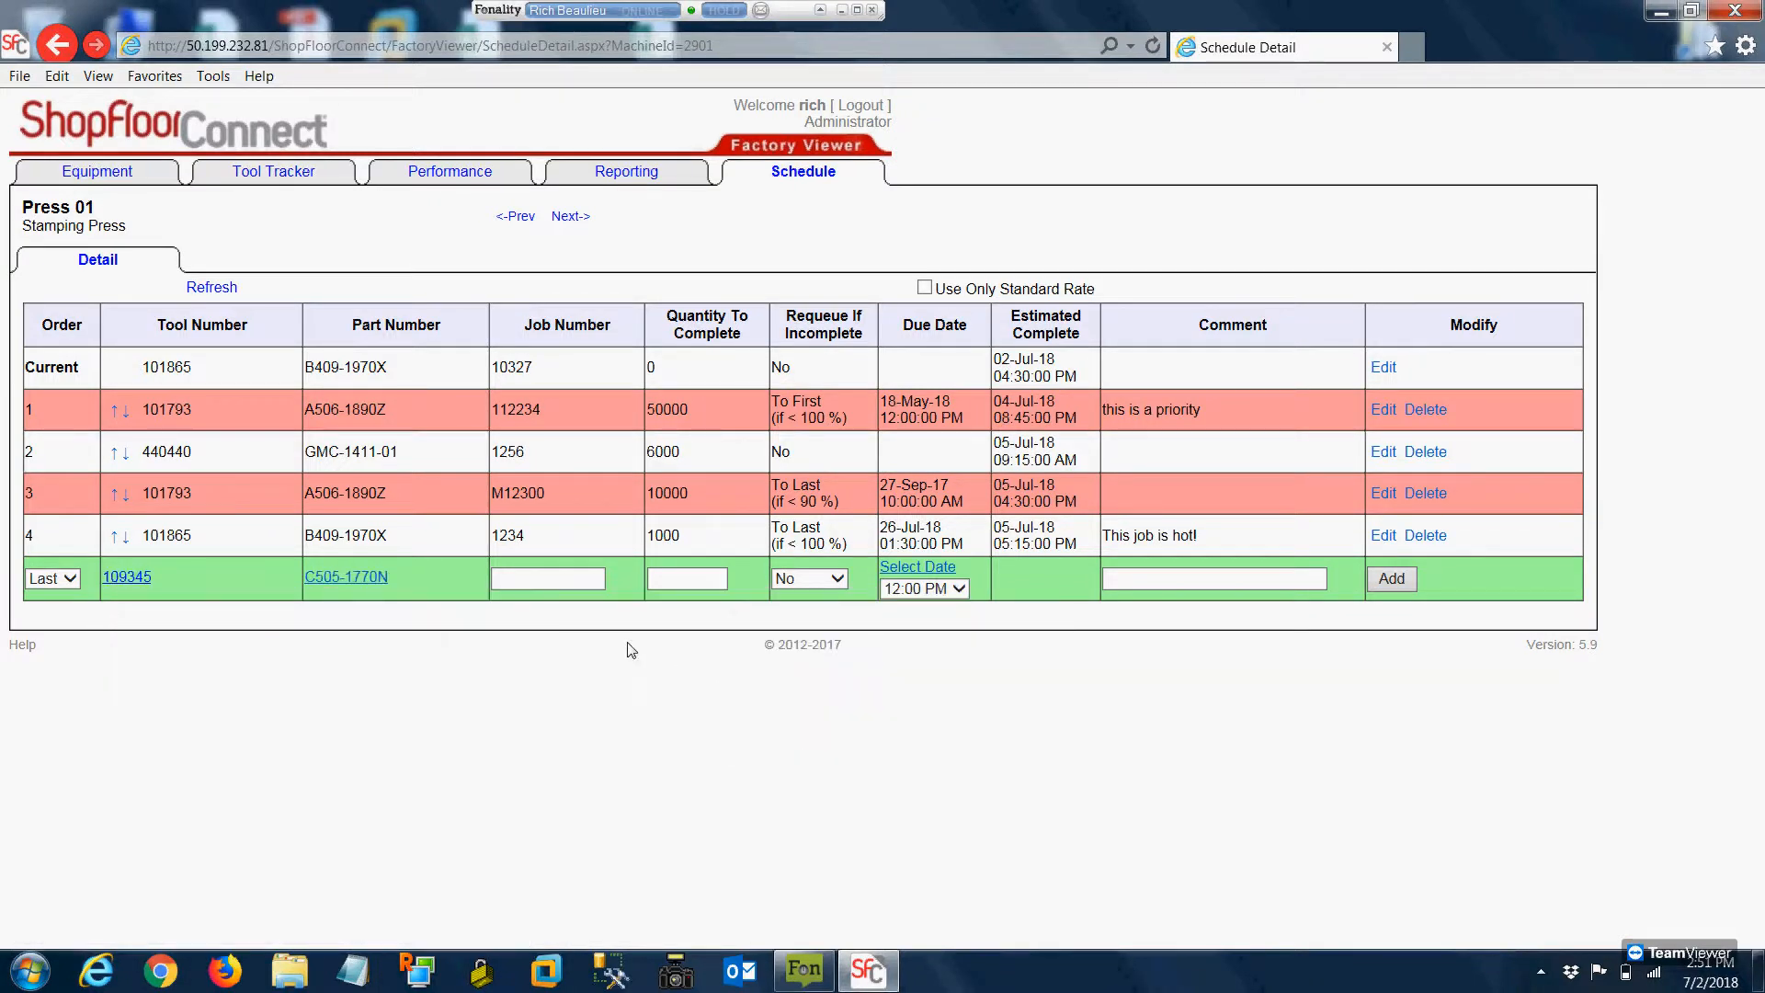
Enter job number 1345 and a quantity to complete of 5000 for the new entry
click(552, 578)
click(676, 580)
text(5000)
Set the new entry to requeue To Last if incomplete, with a threshold of 100 %
click(825, 580)
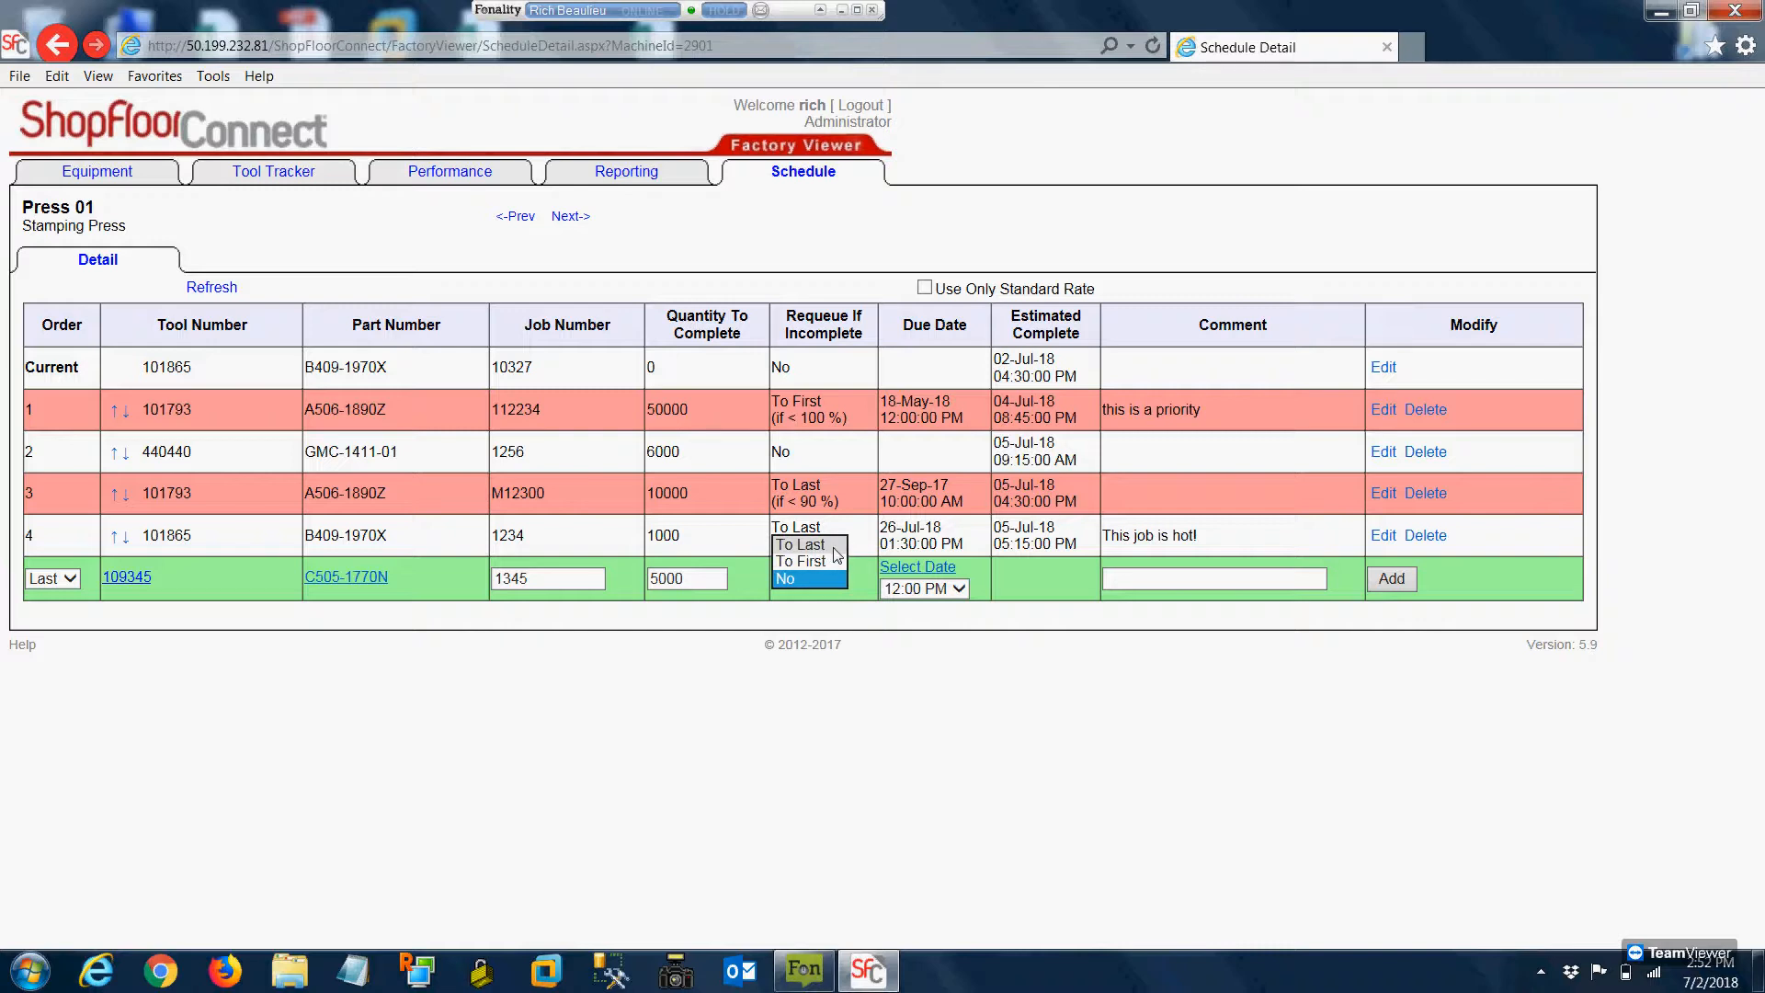
click(835, 547)
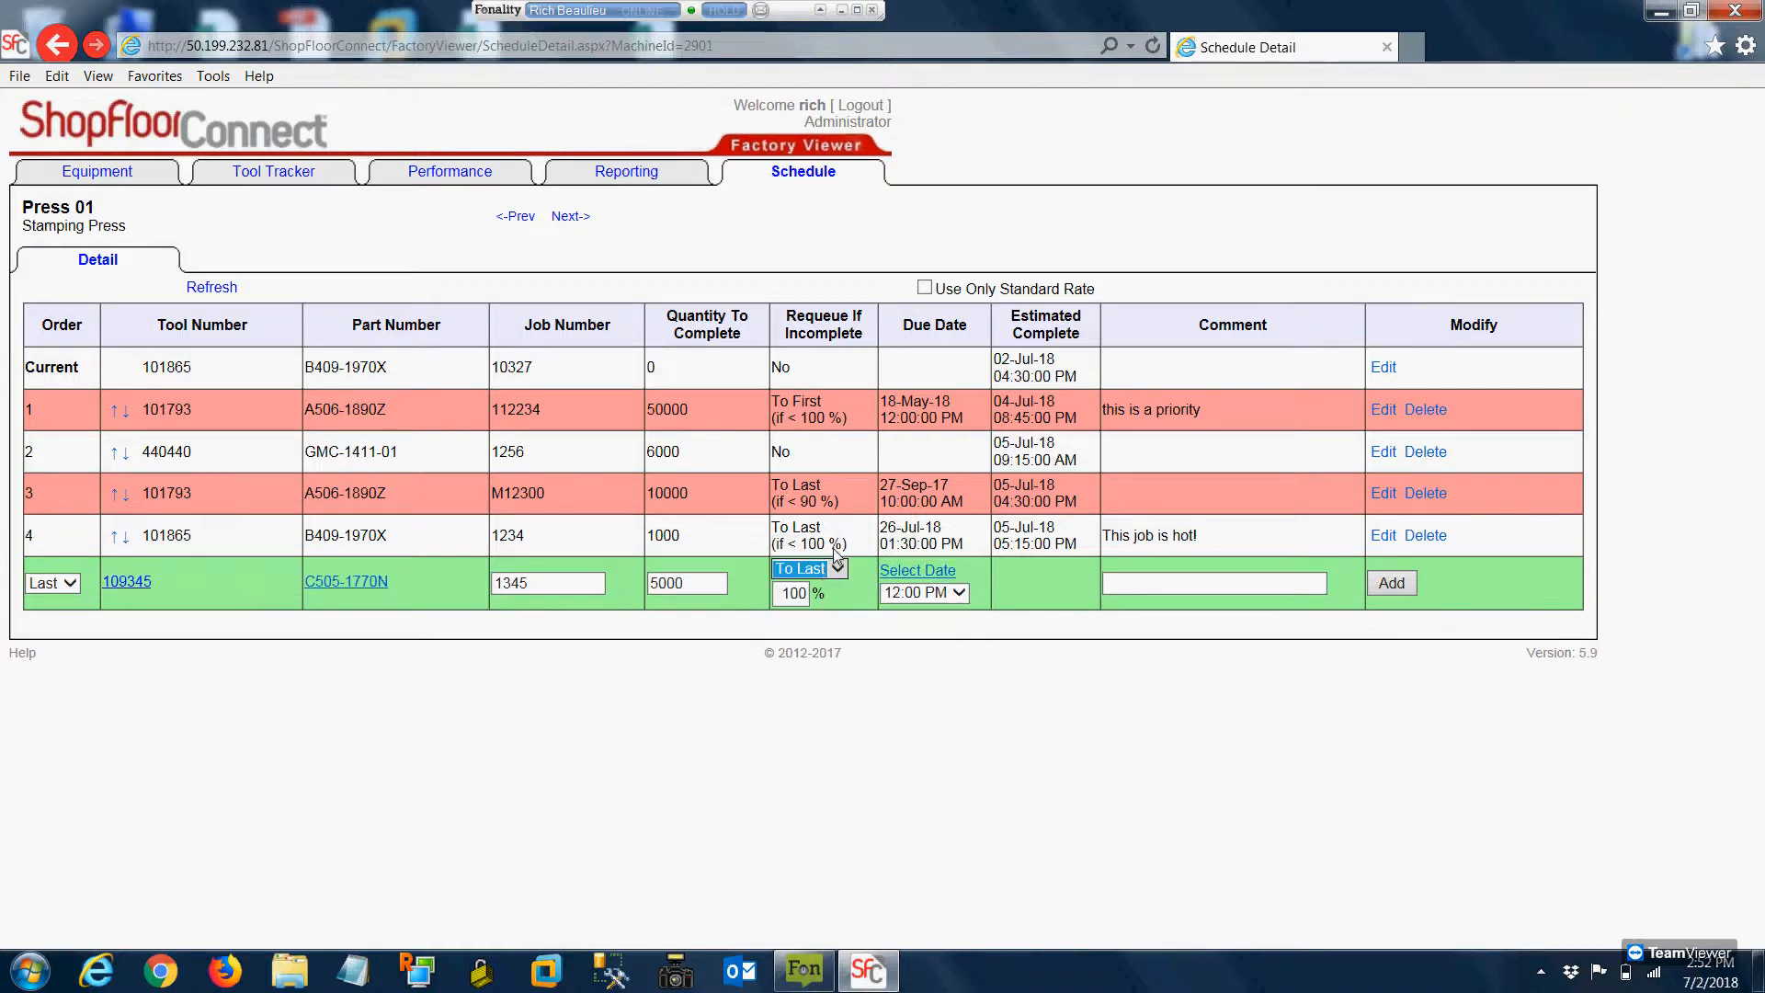
double_click(787, 594)
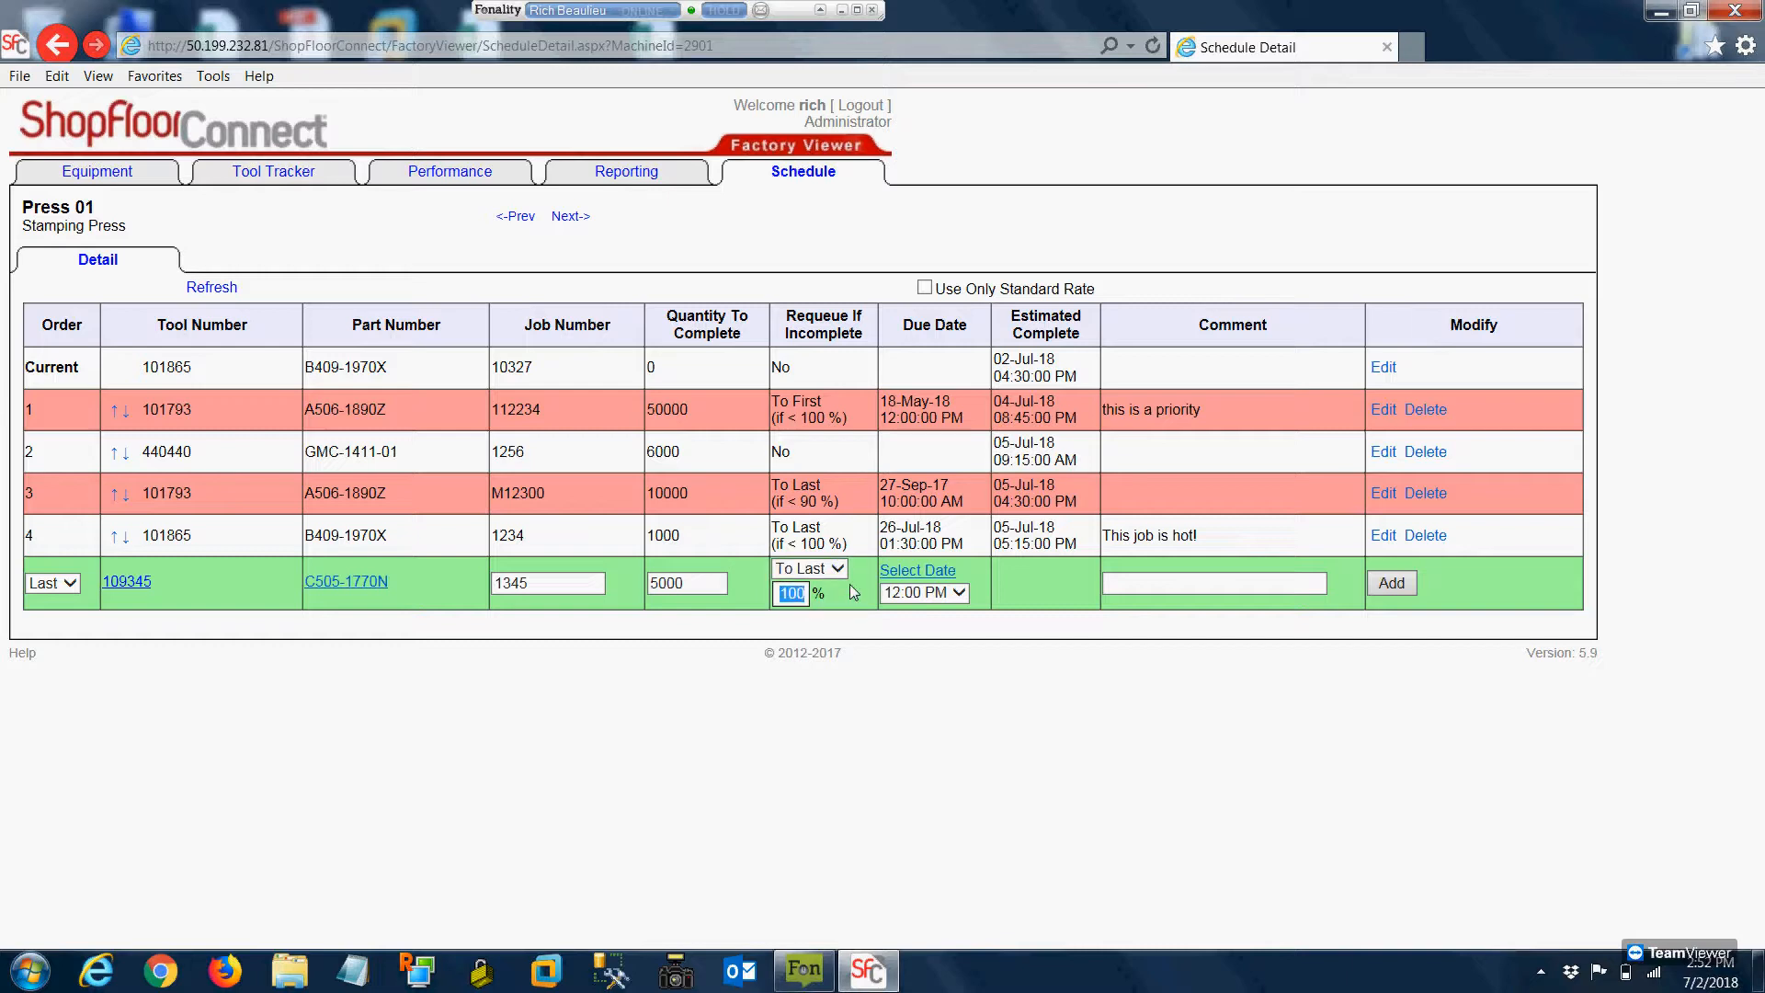
text(90)
drag(784, 596, 853, 604)
text(1)
Give the new entry a due date of 19-Jul-18 at 3:00 PM, leave the comment empty, and add it to the schedule
click(920, 574)
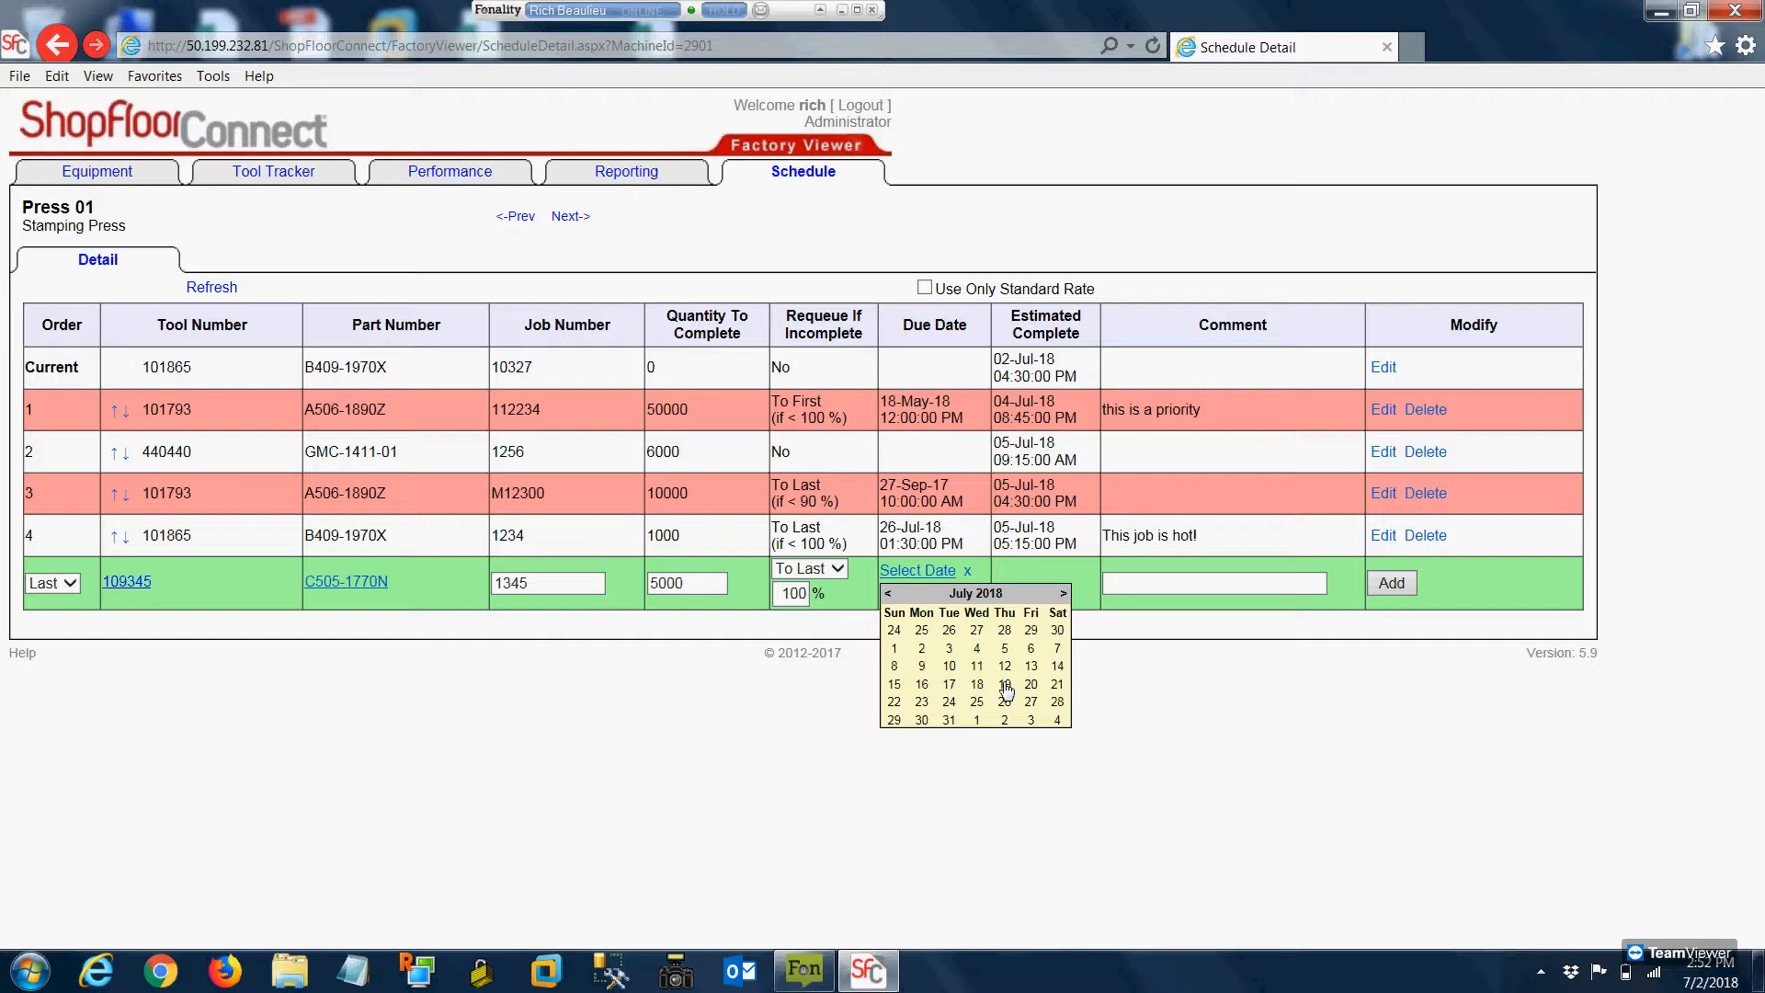
click(1005, 685)
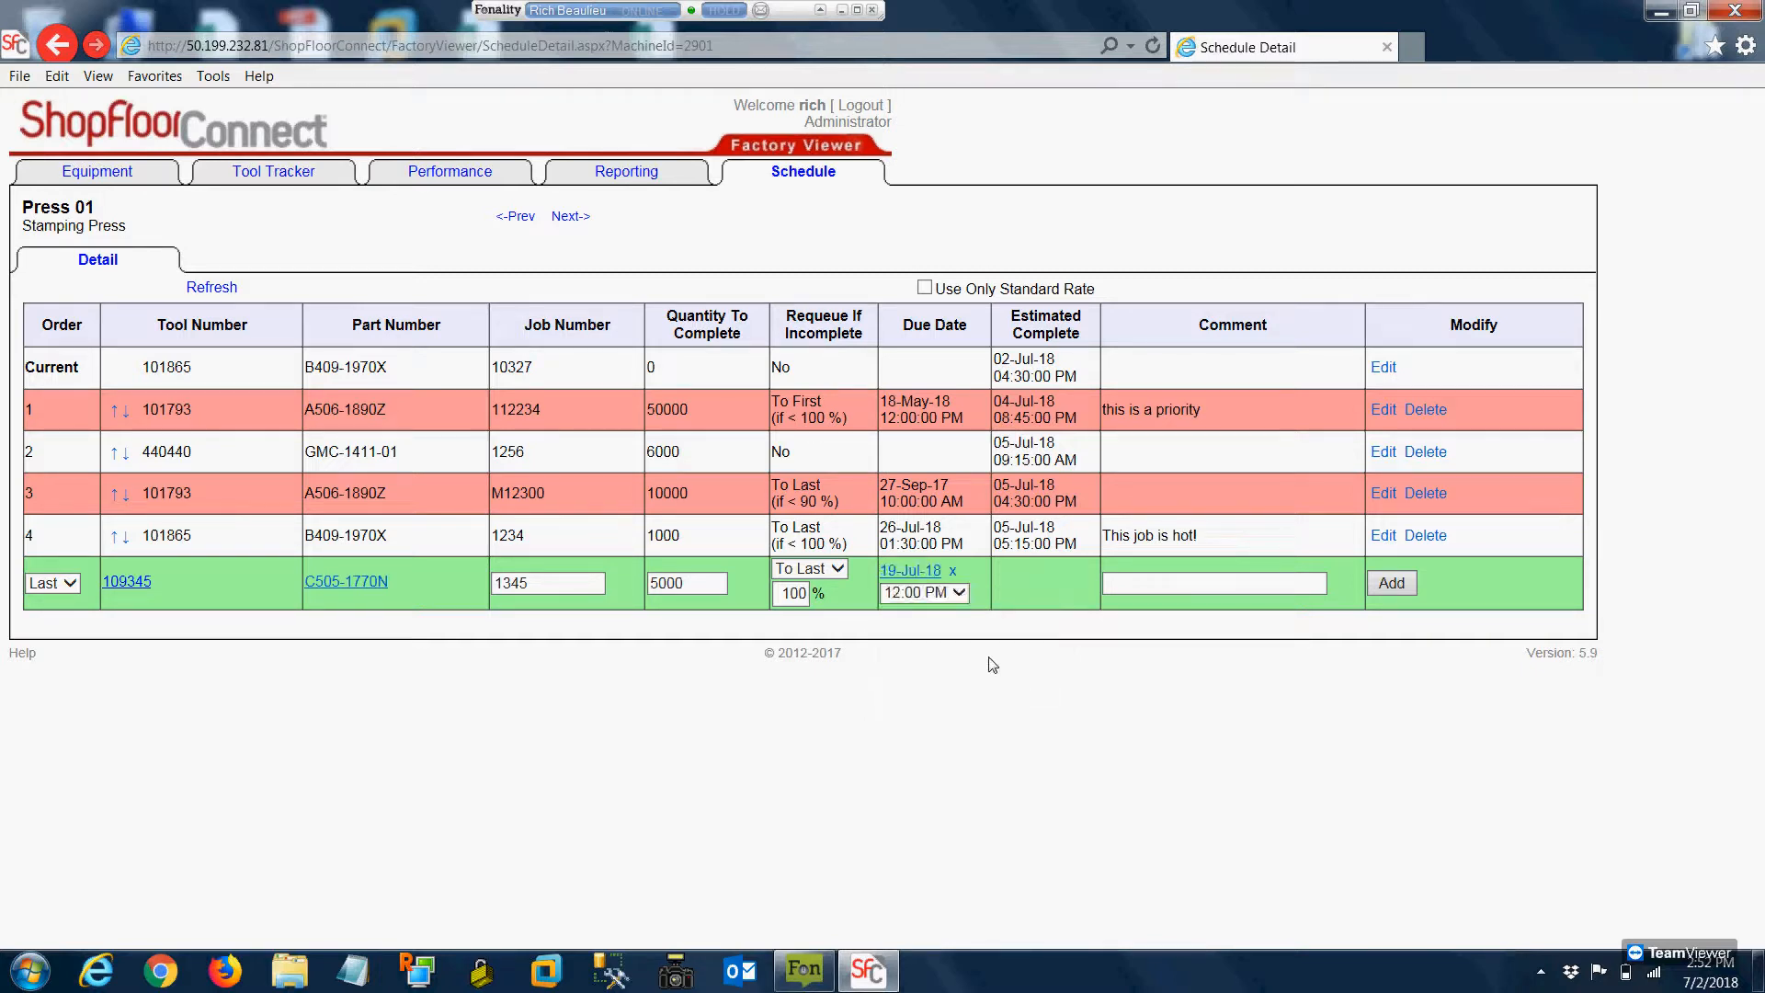
click(940, 593)
click(937, 701)
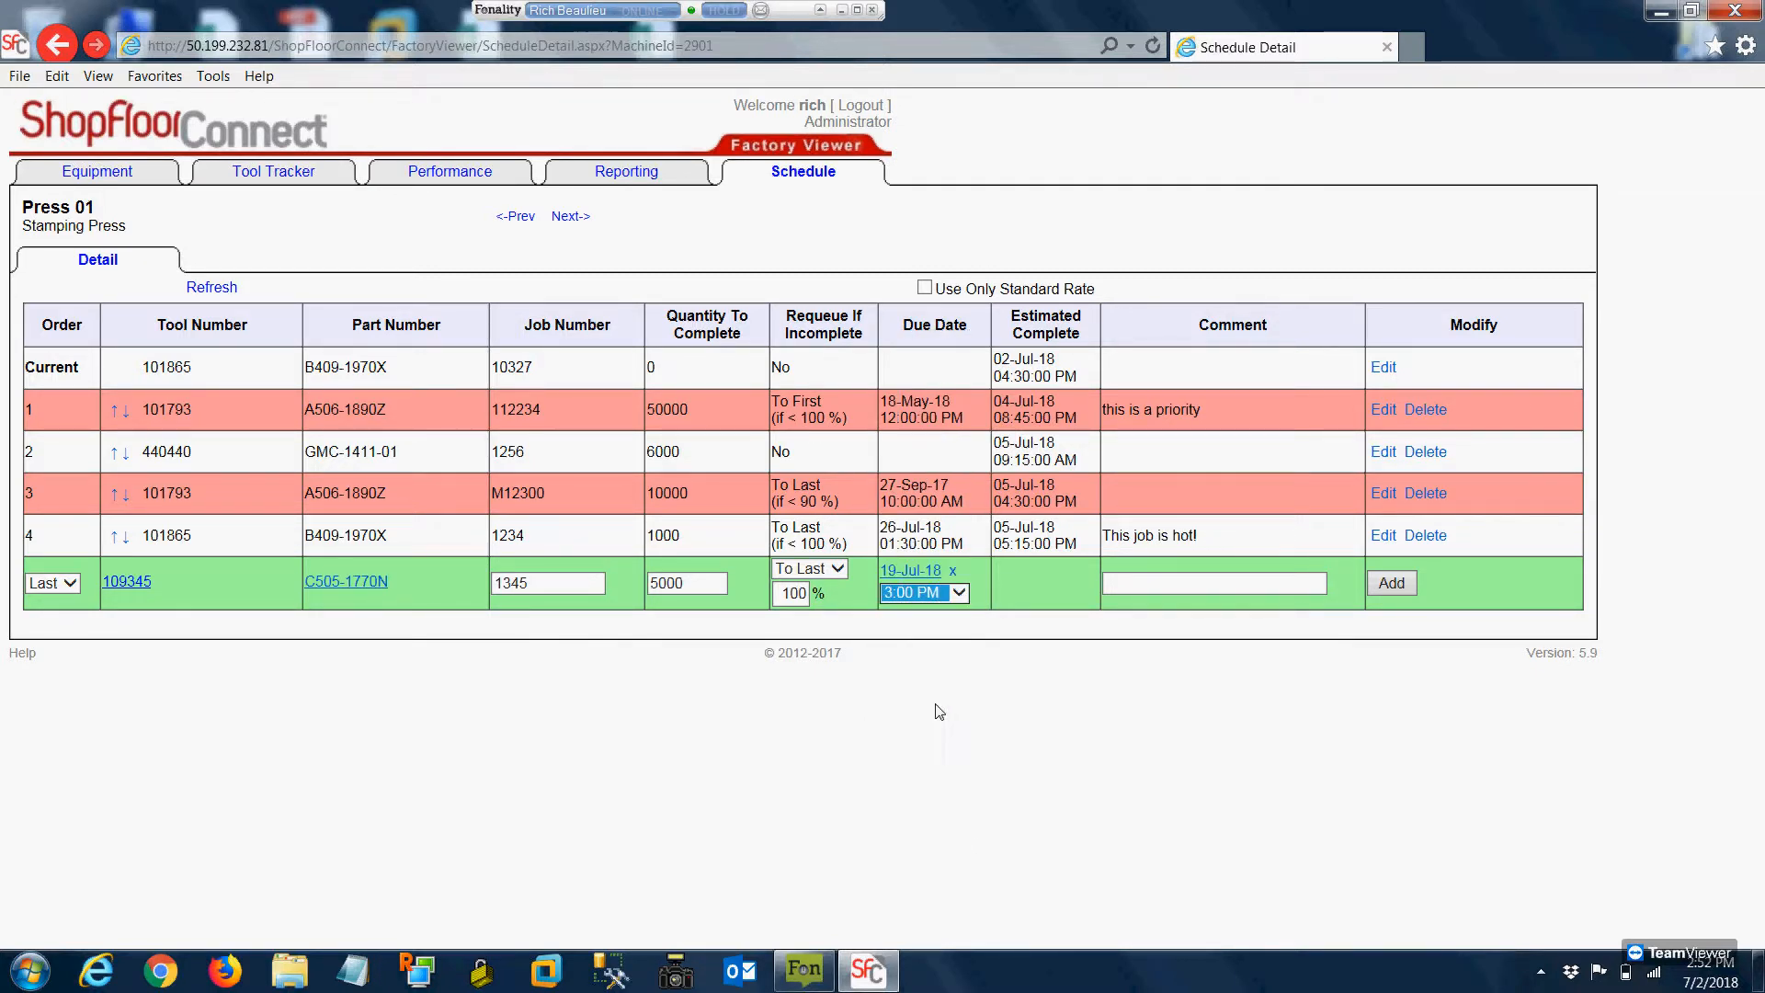
click(1191, 590)
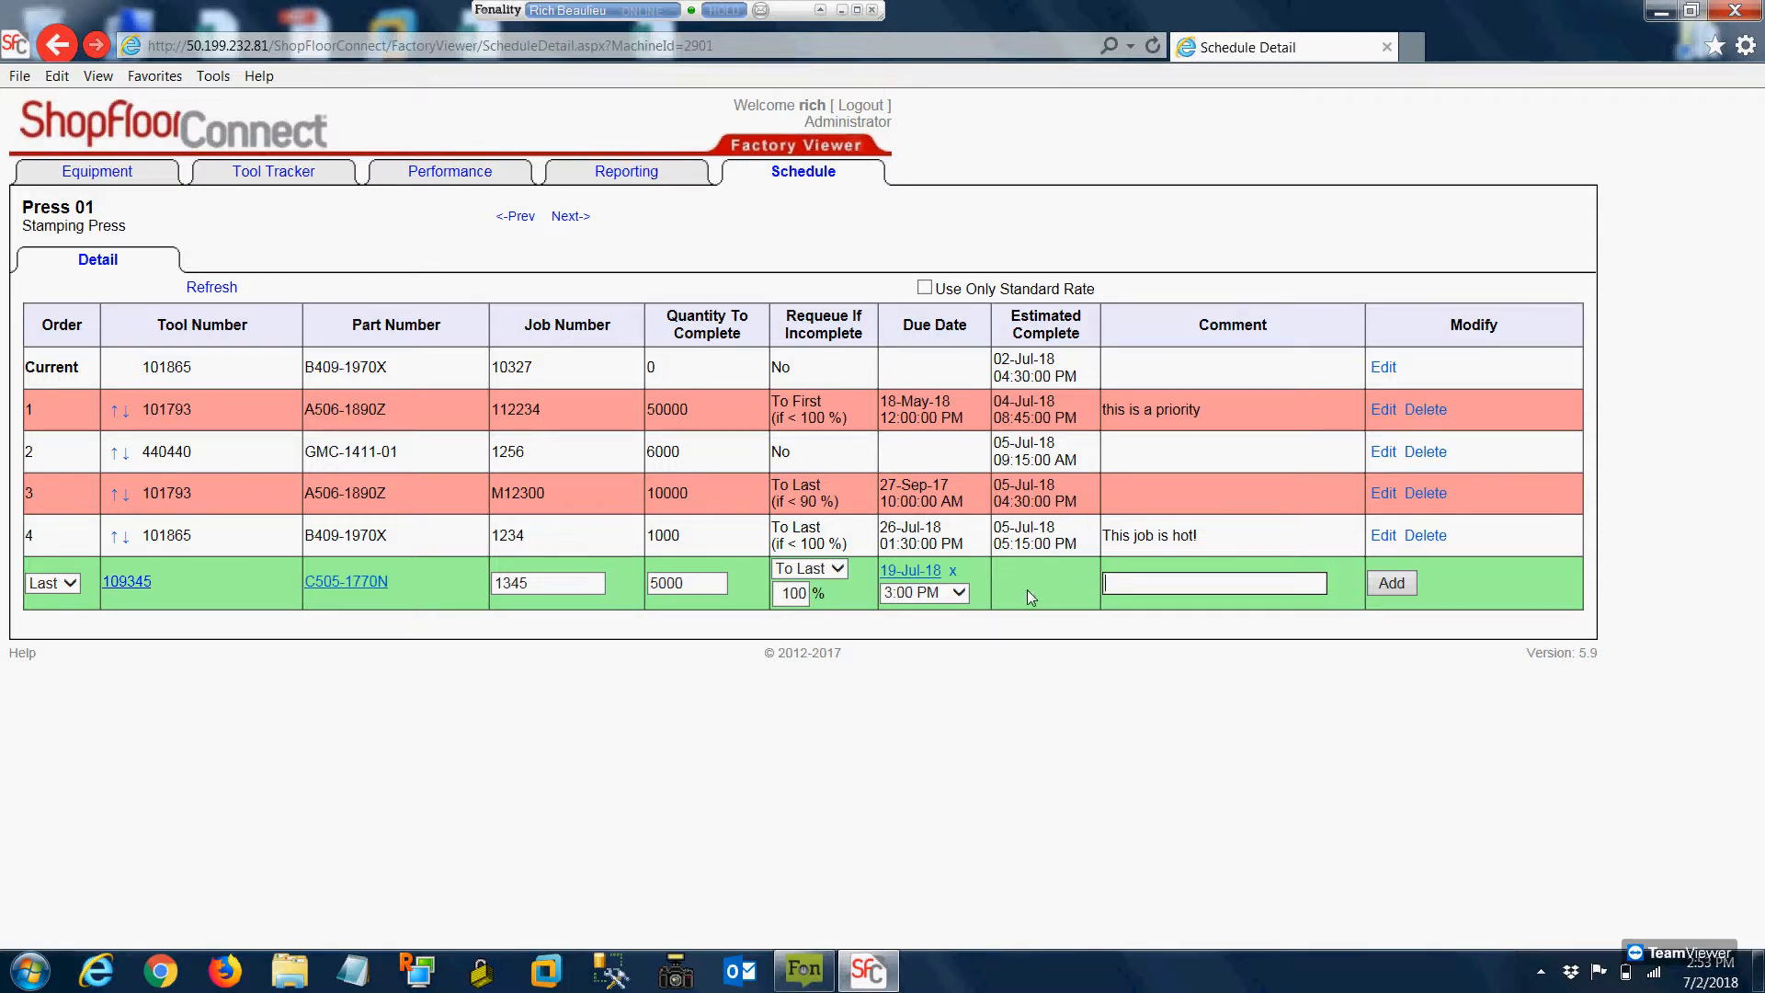
click(1398, 582)
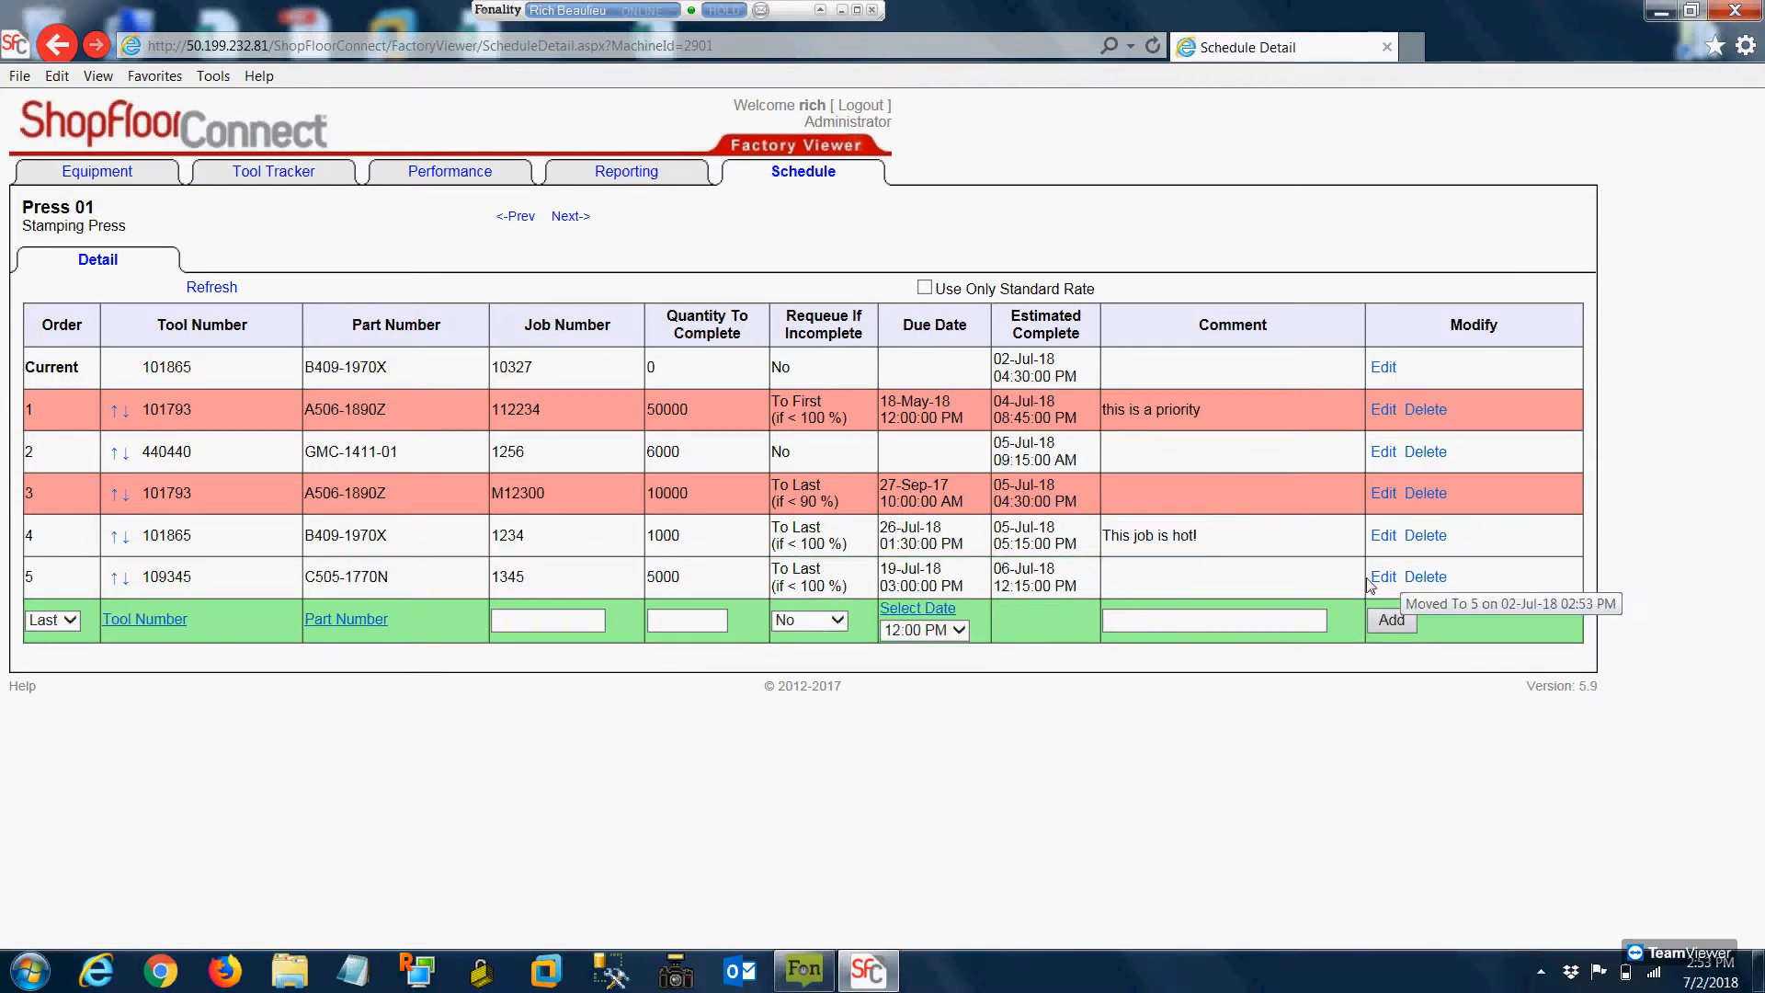
Move the newly added tool 109345 job up the Press 01 queue from last to first position
click(114, 580)
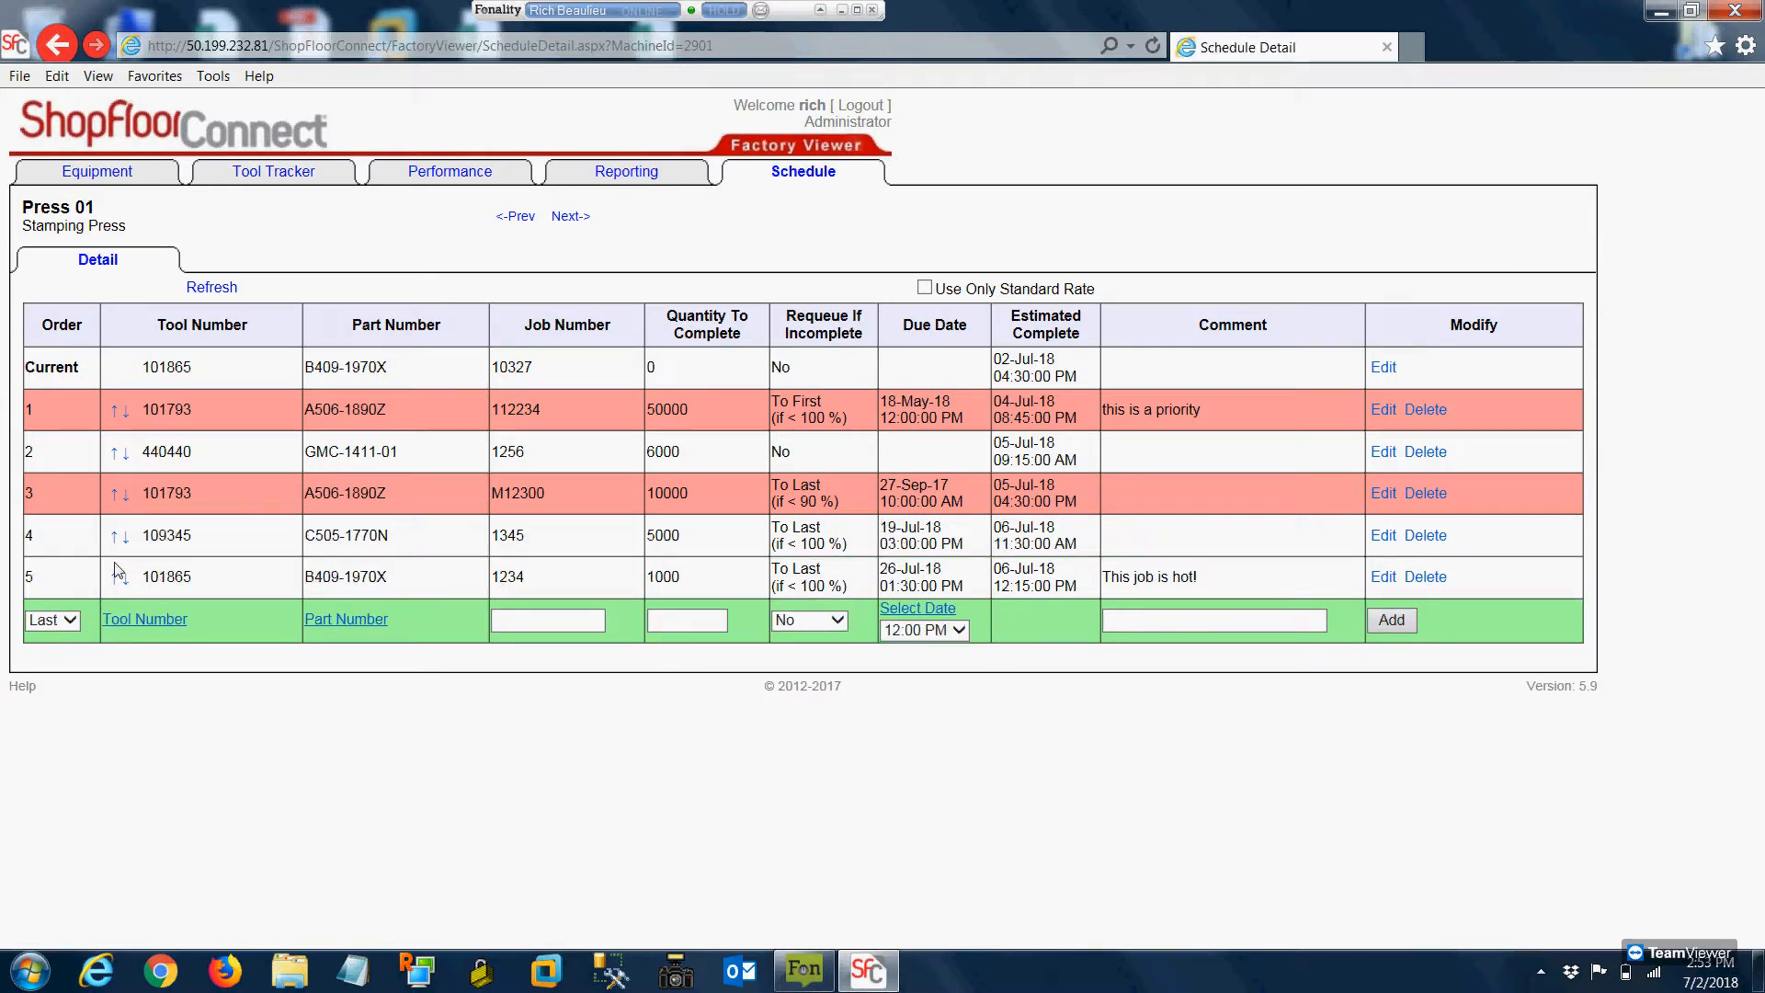
click(114, 536)
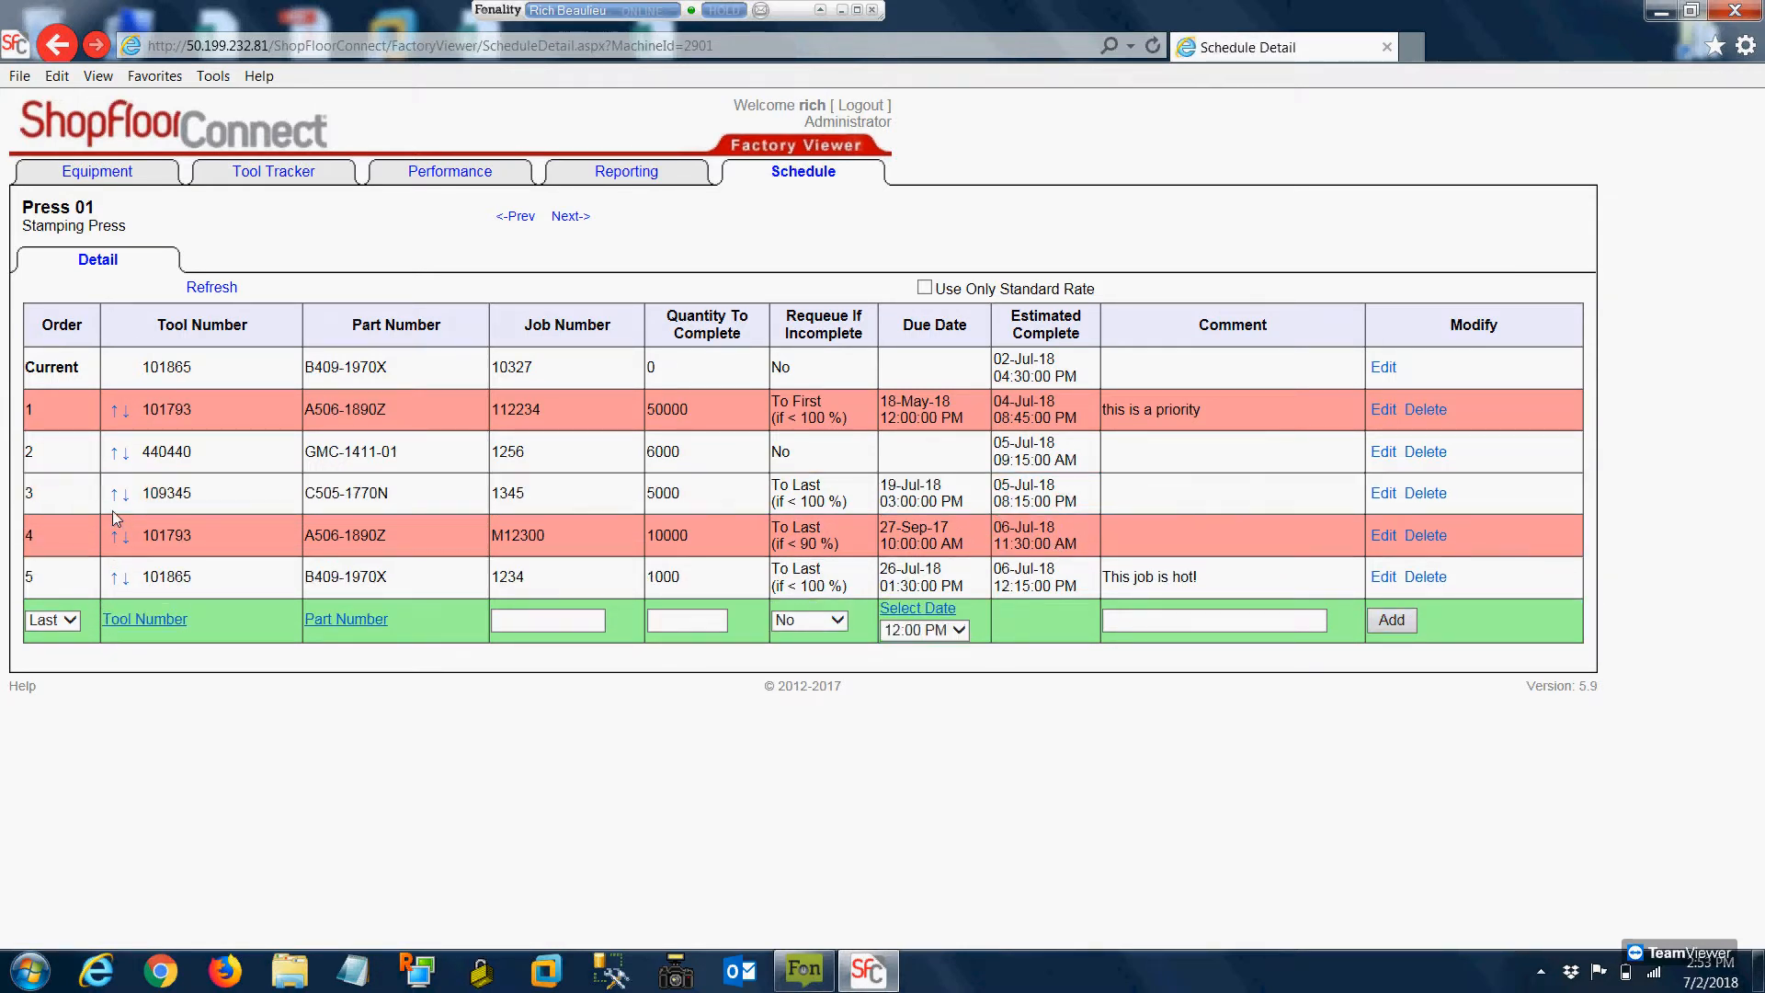
click(114, 495)
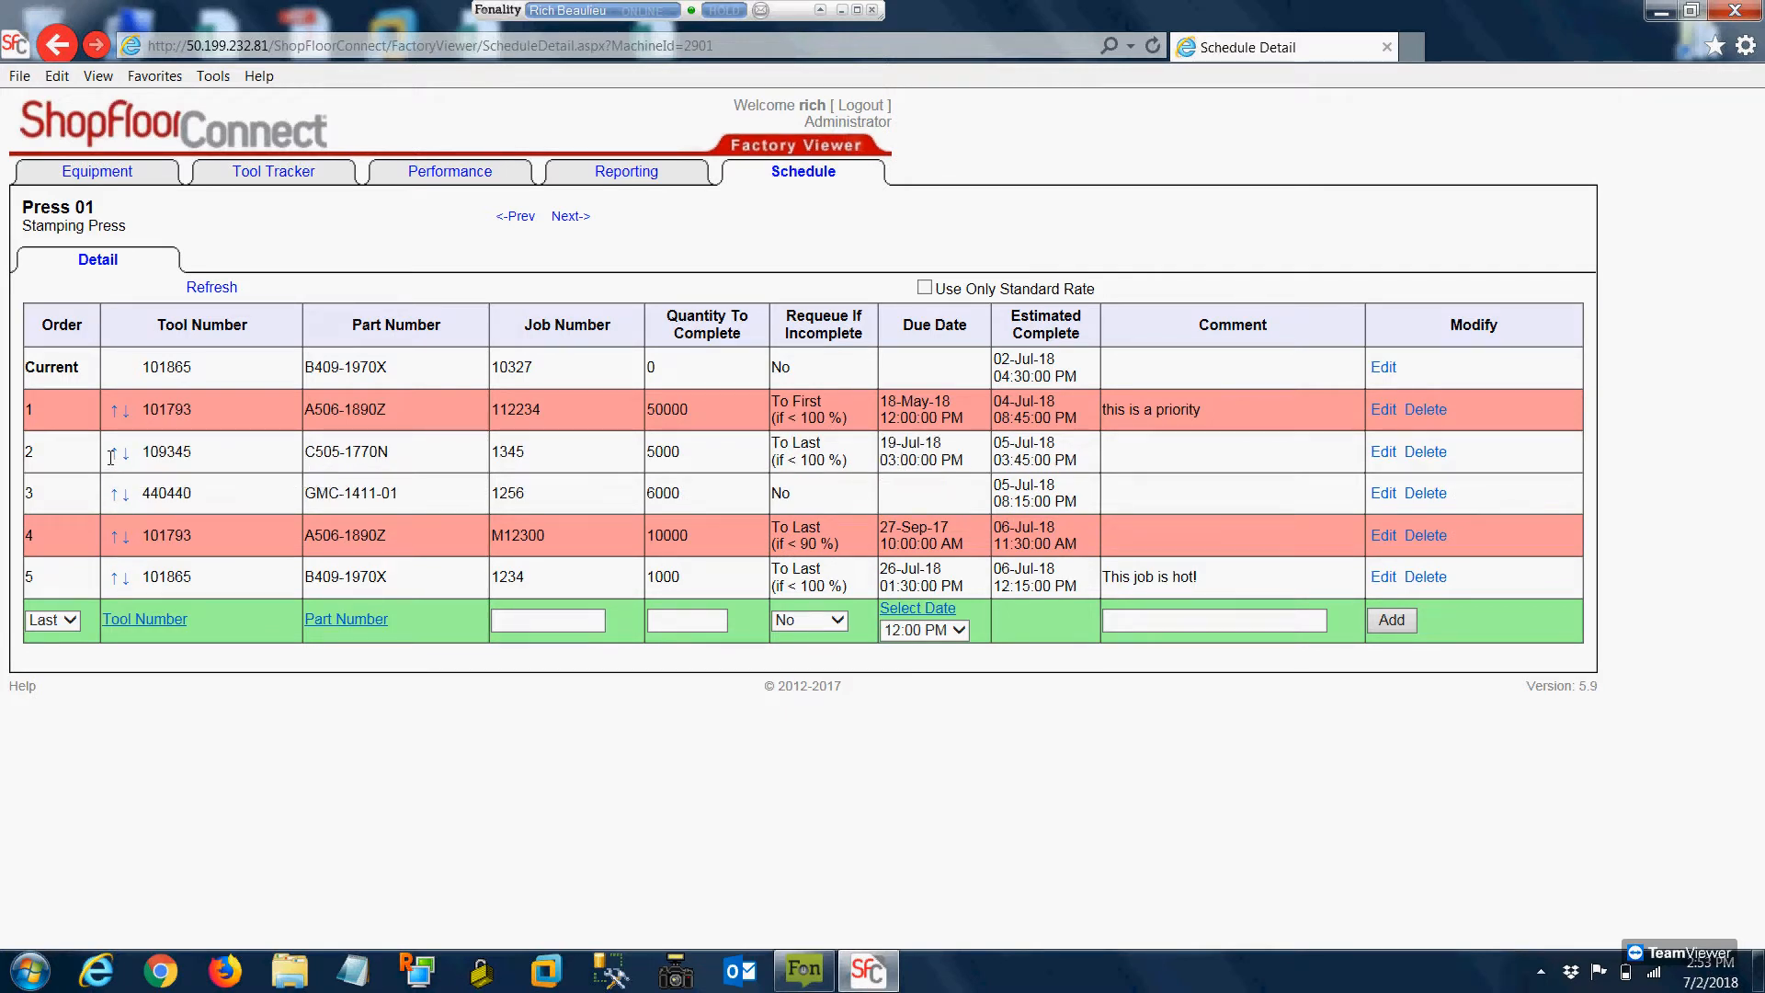
click(114, 452)
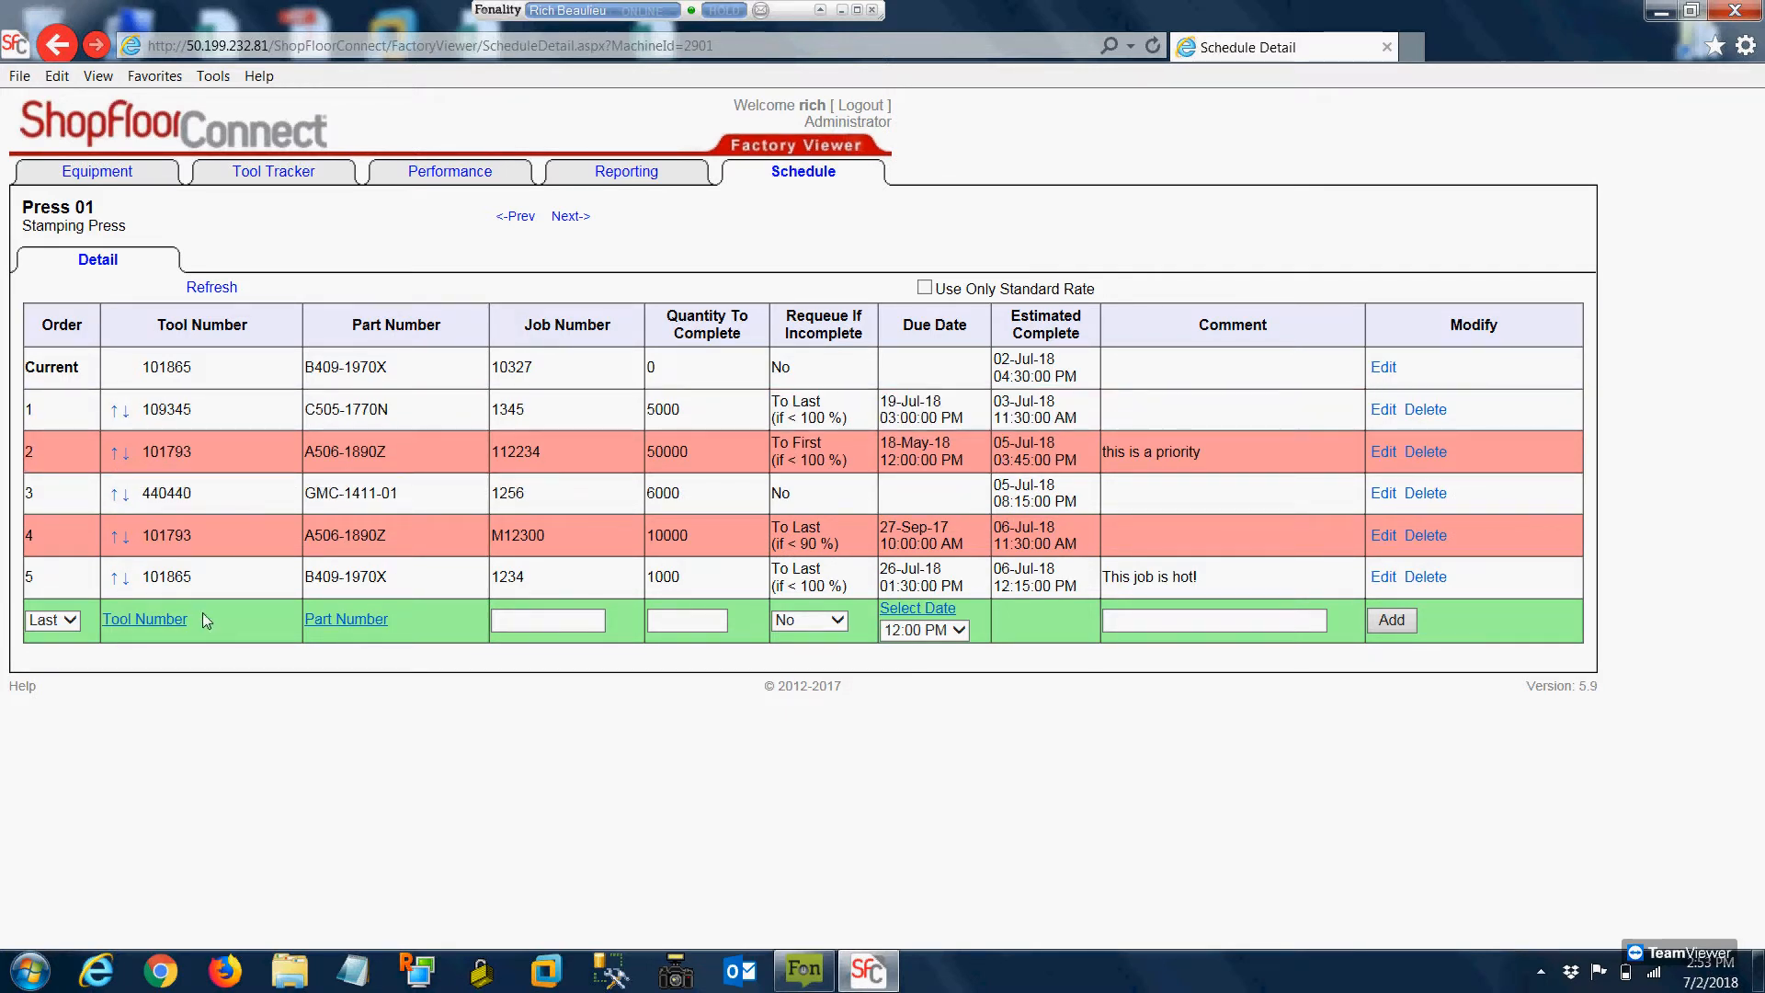
Set the order for the next new entry to First, and check what the second queued job's estimated completion is based on
click(50, 622)
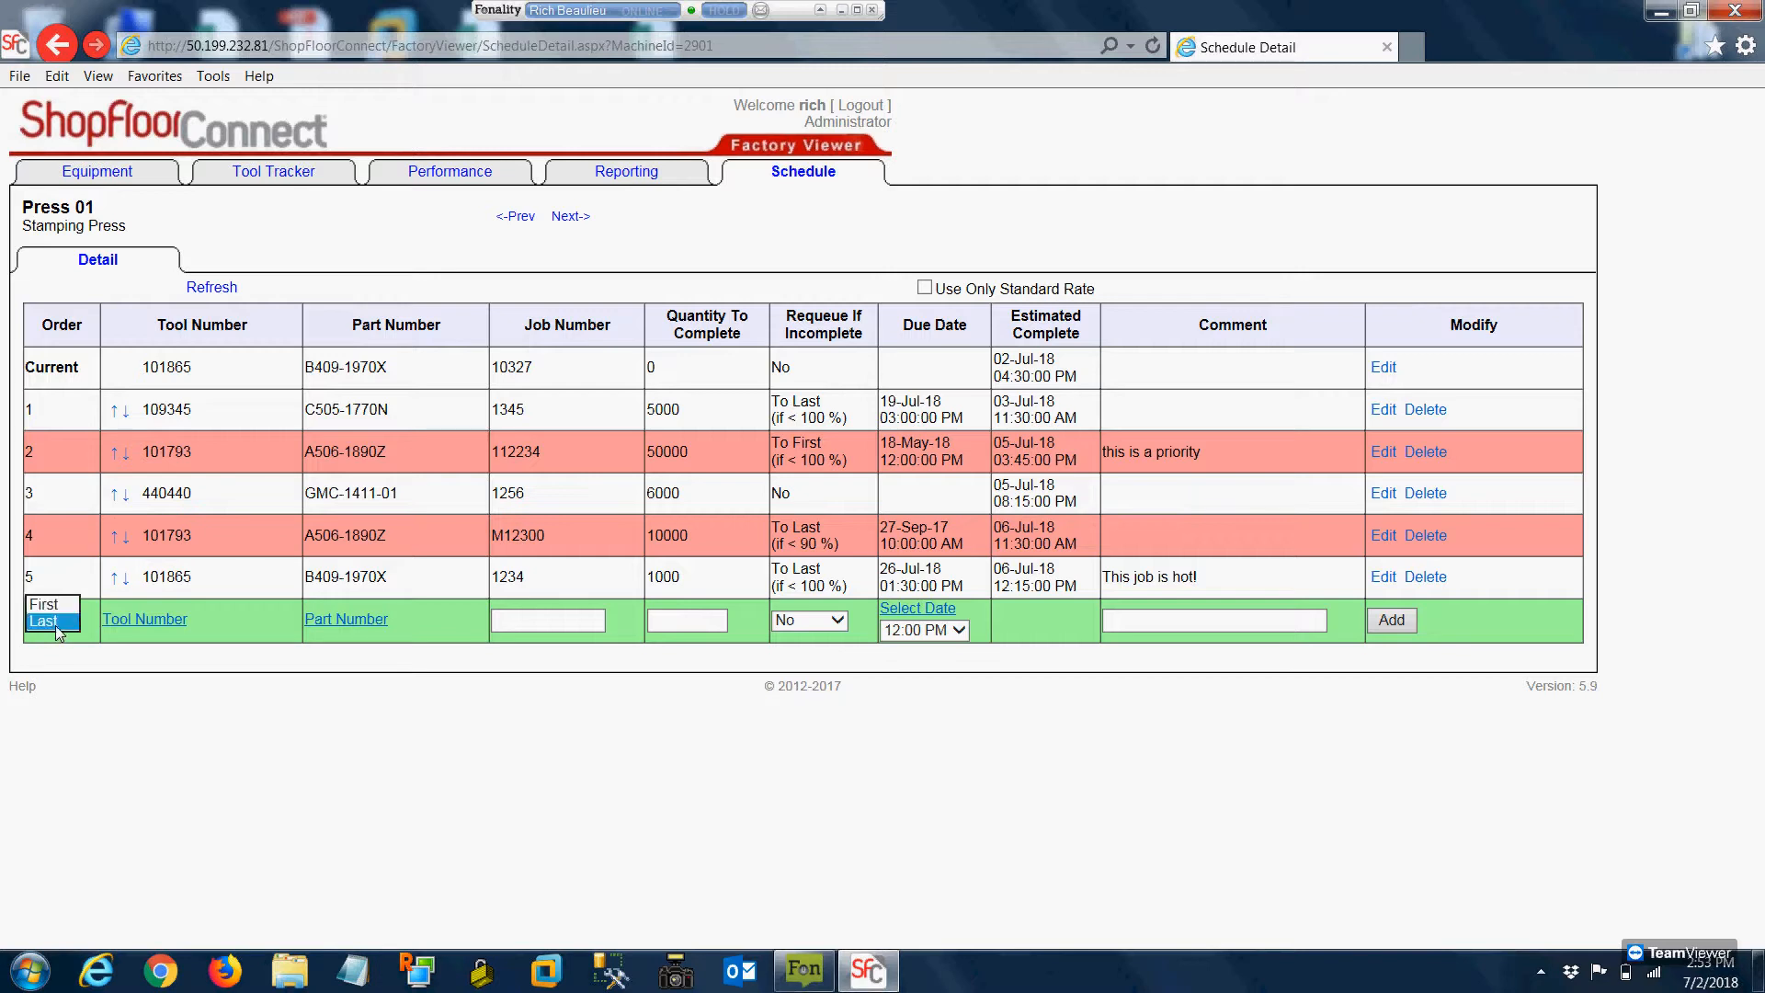
click(51, 602)
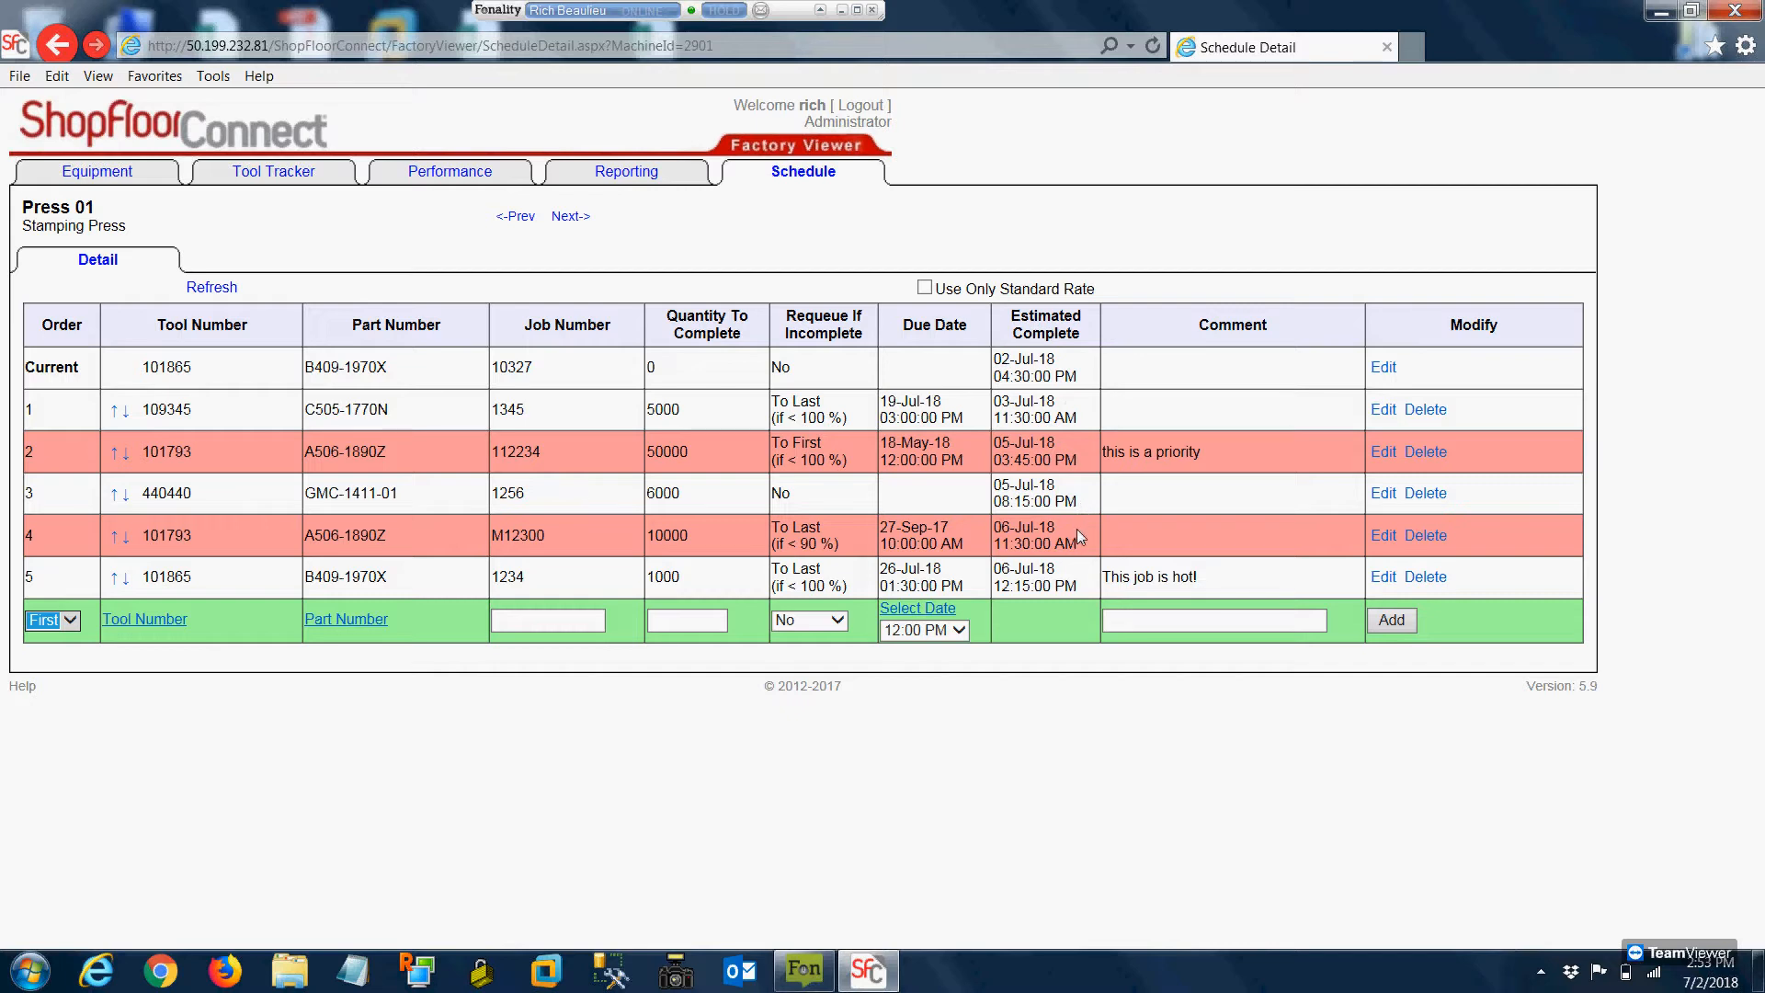
mouse_move(1019, 445)
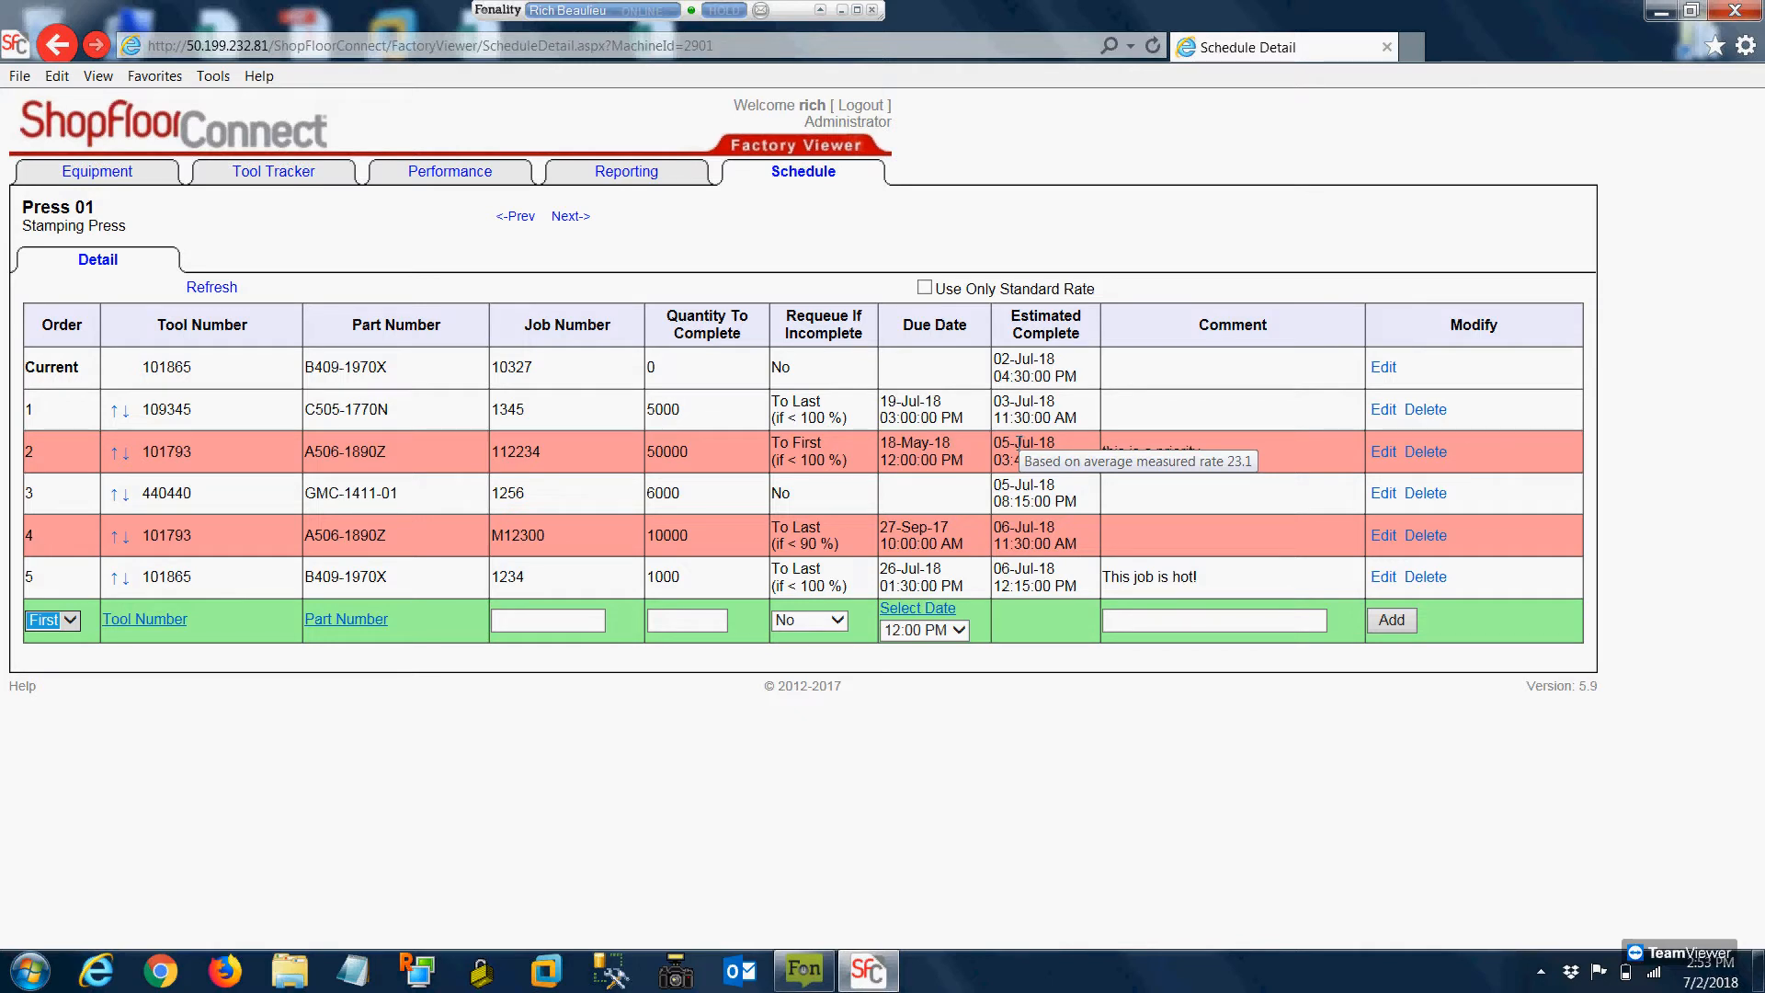
drag(192, 460, 138, 460)
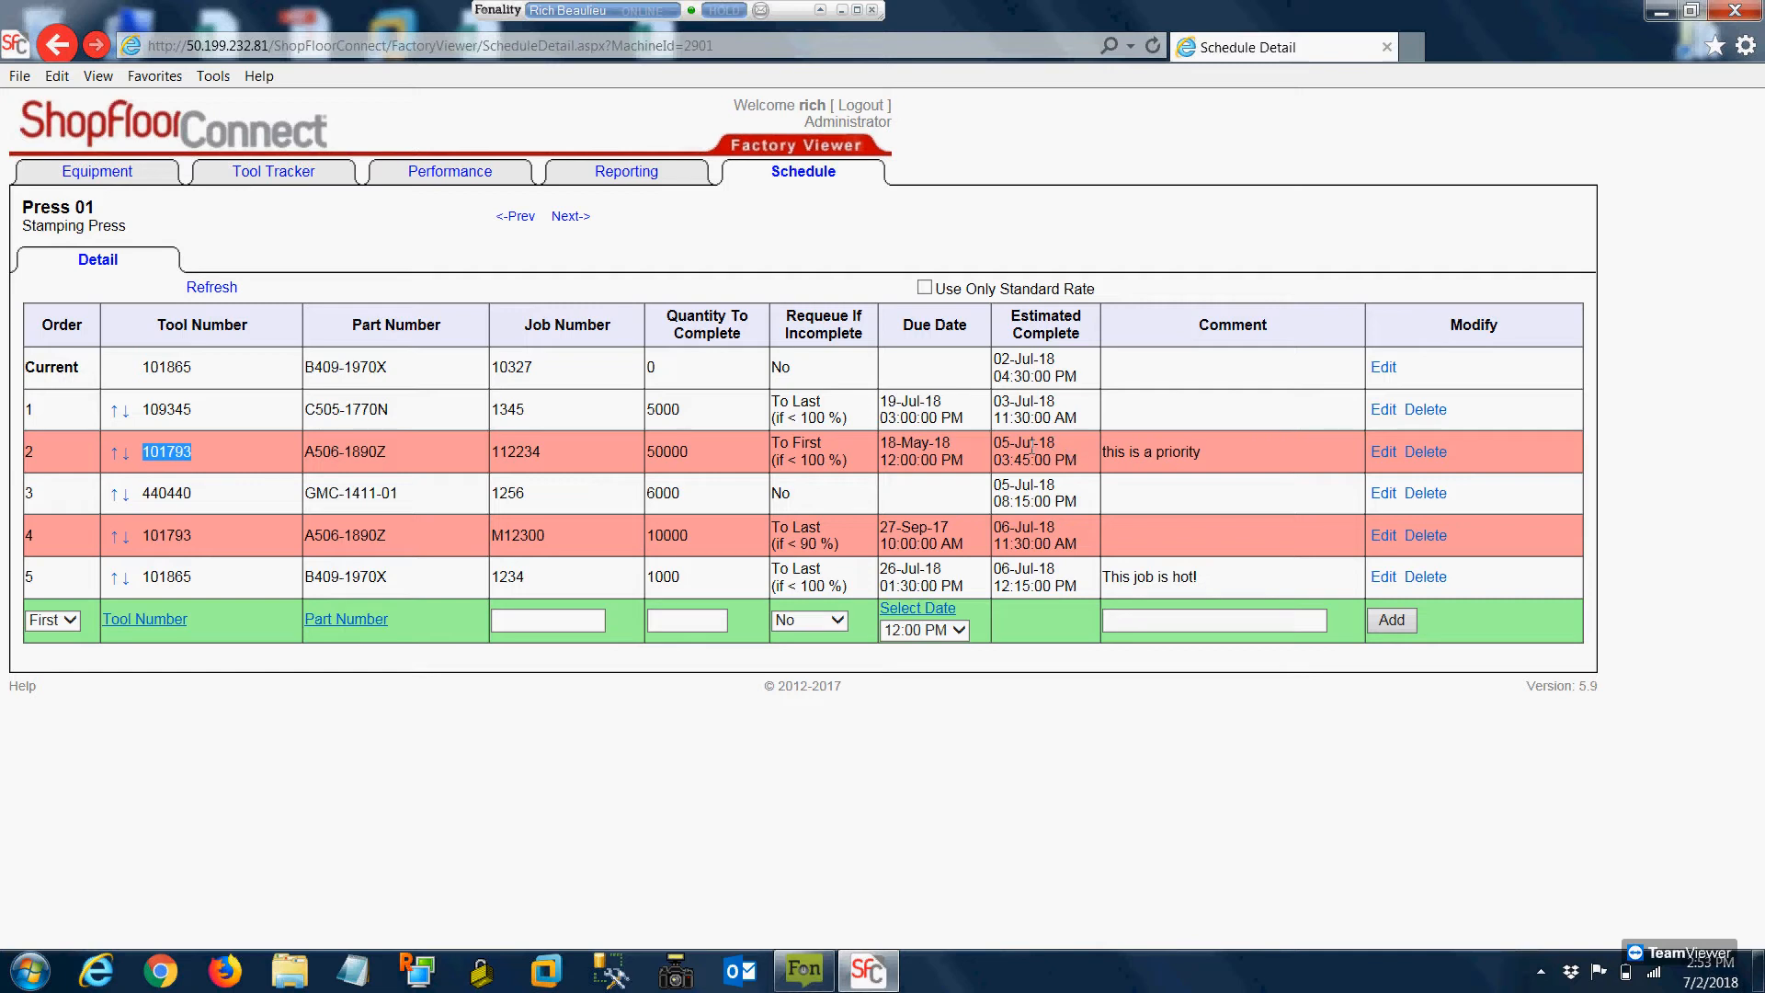